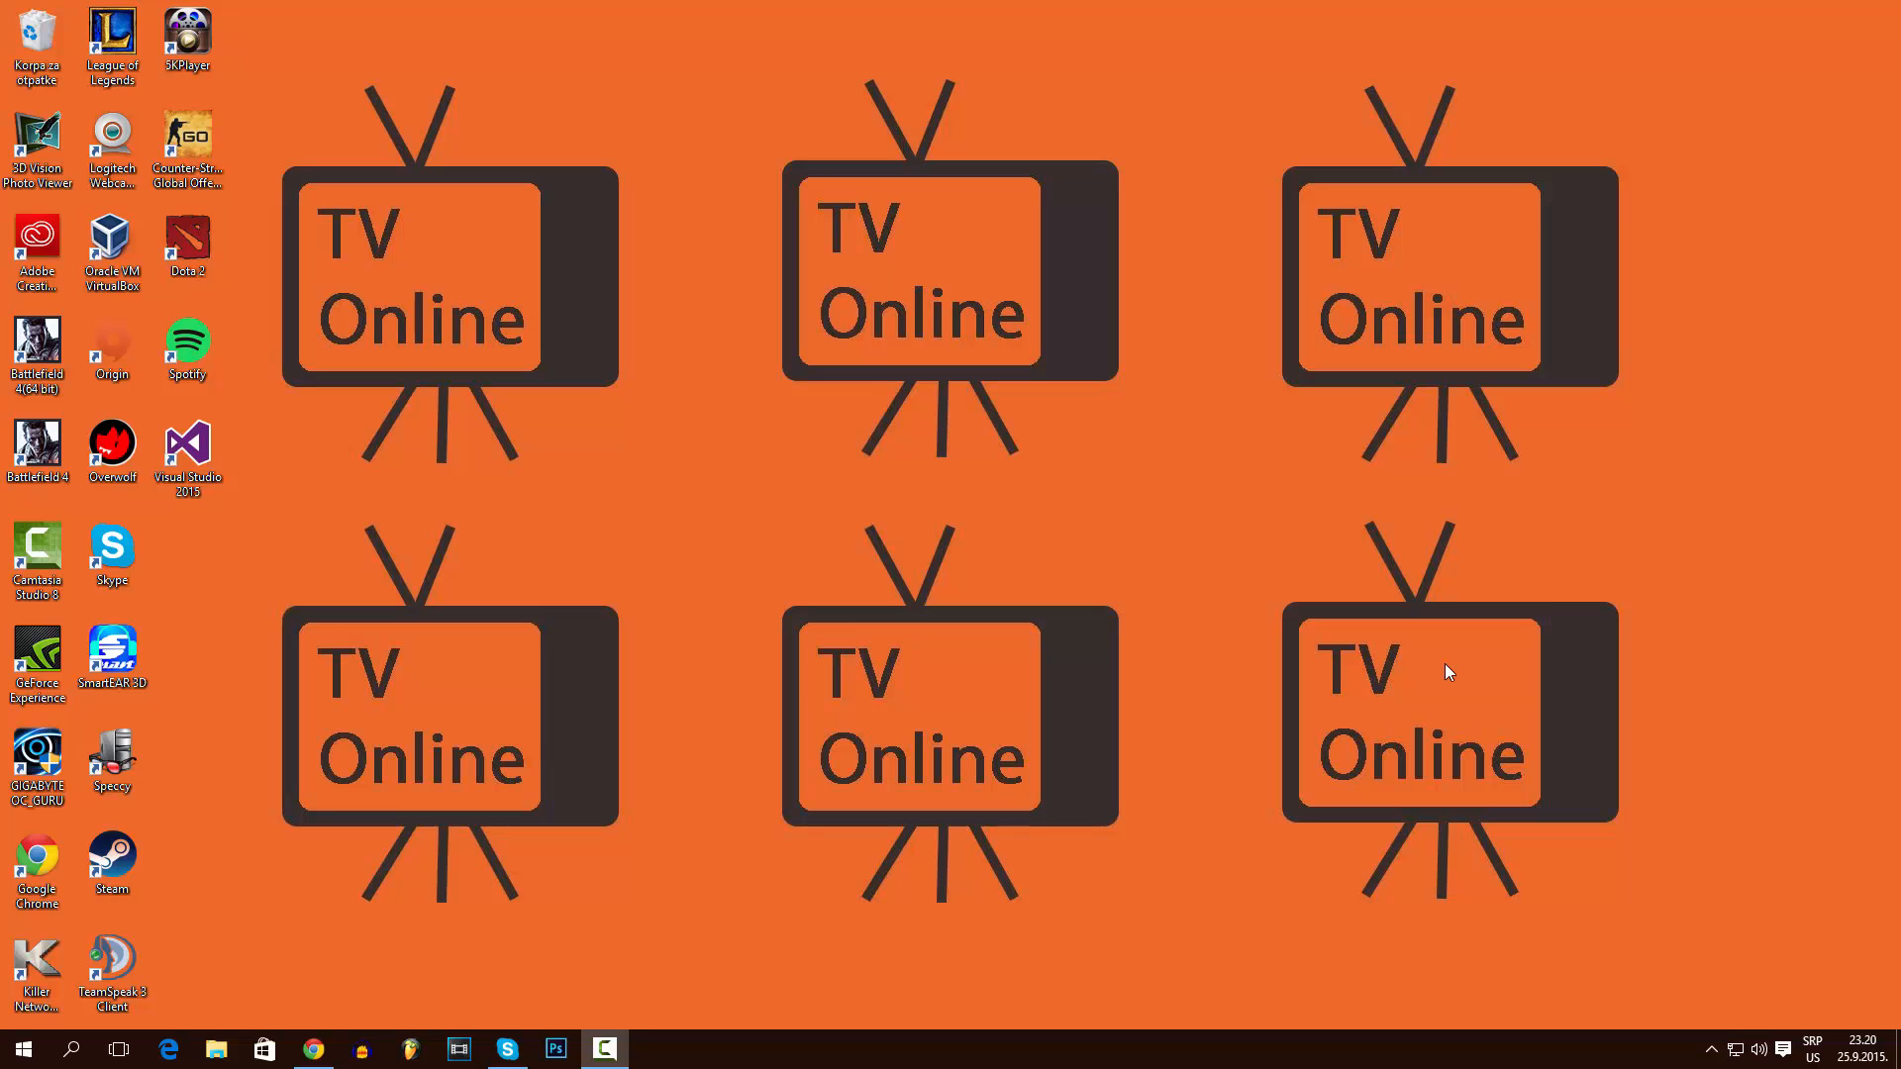
# Switch to Chrome, sign in to Kinguin through Facebook and open a new payout request for the account balance.
pyautogui.click(313, 1049)
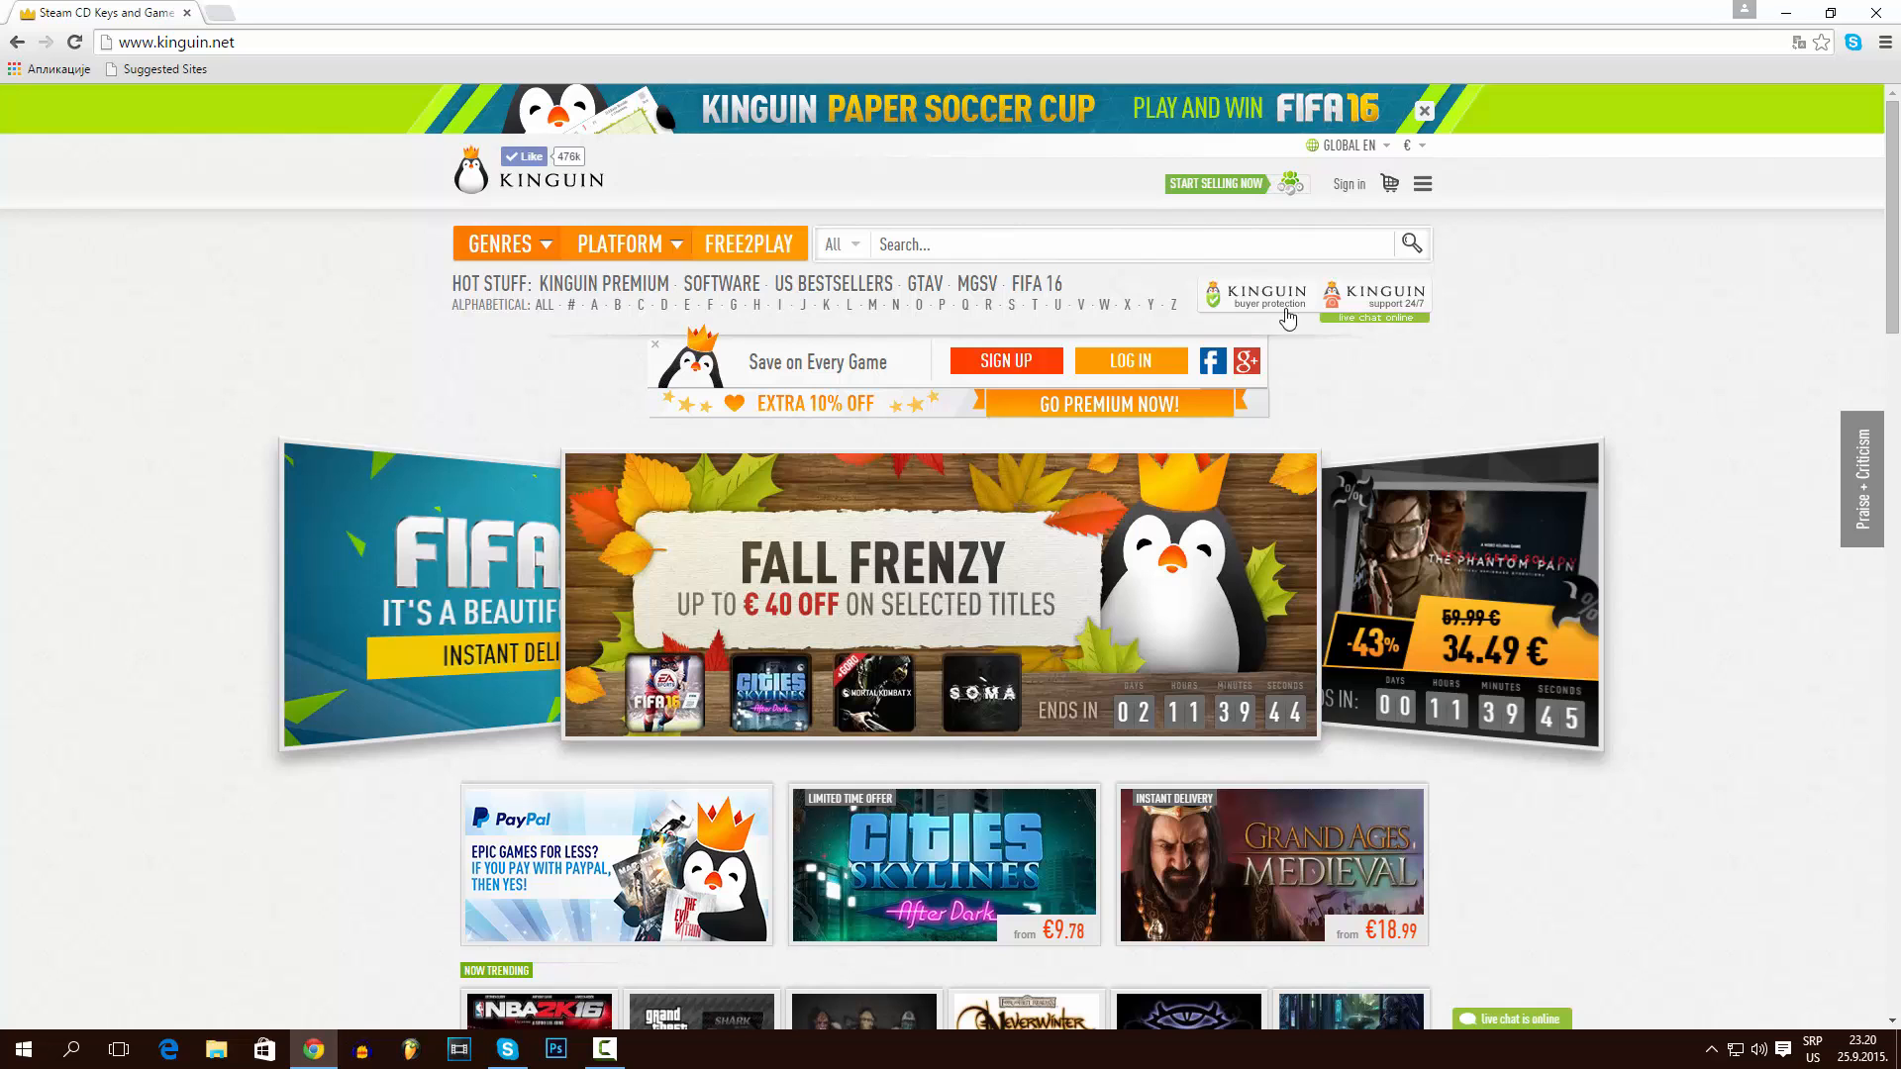
pyautogui.click(1212, 360)
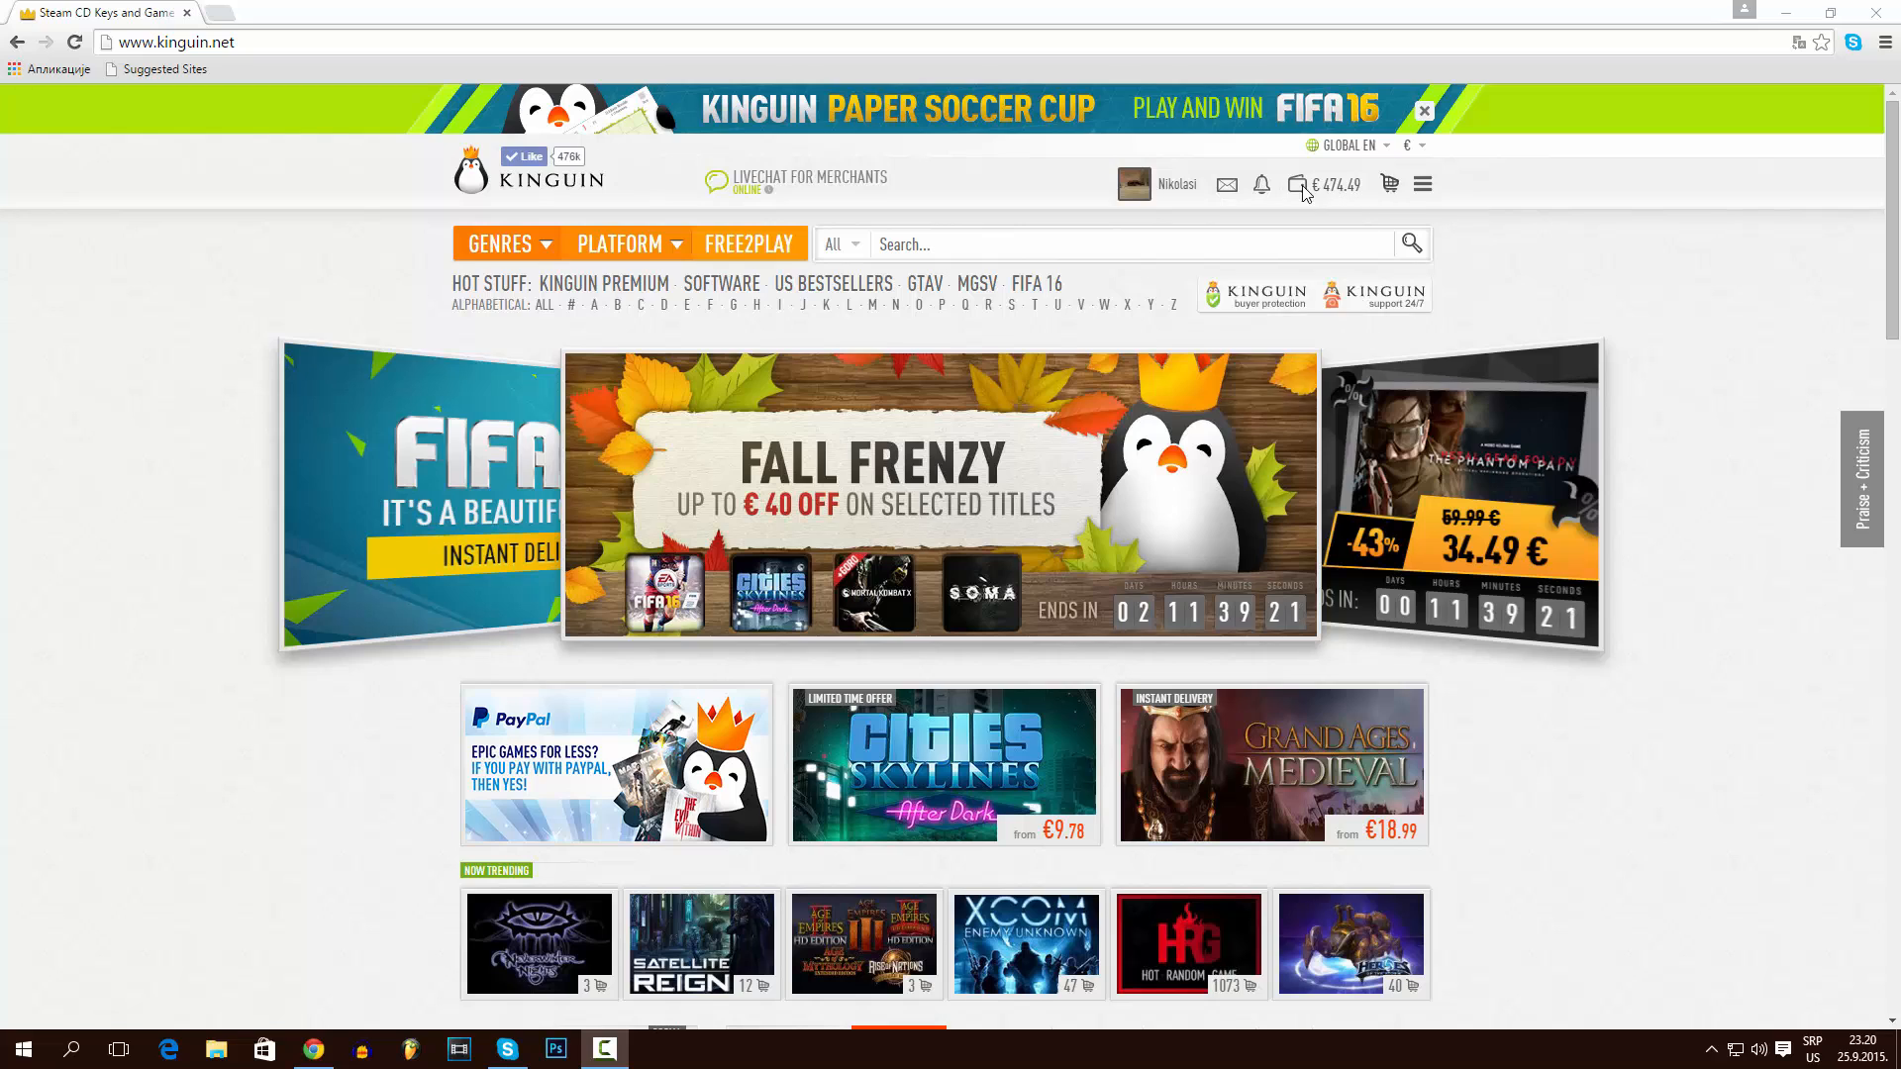
pyautogui.moveTo(1343, 190)
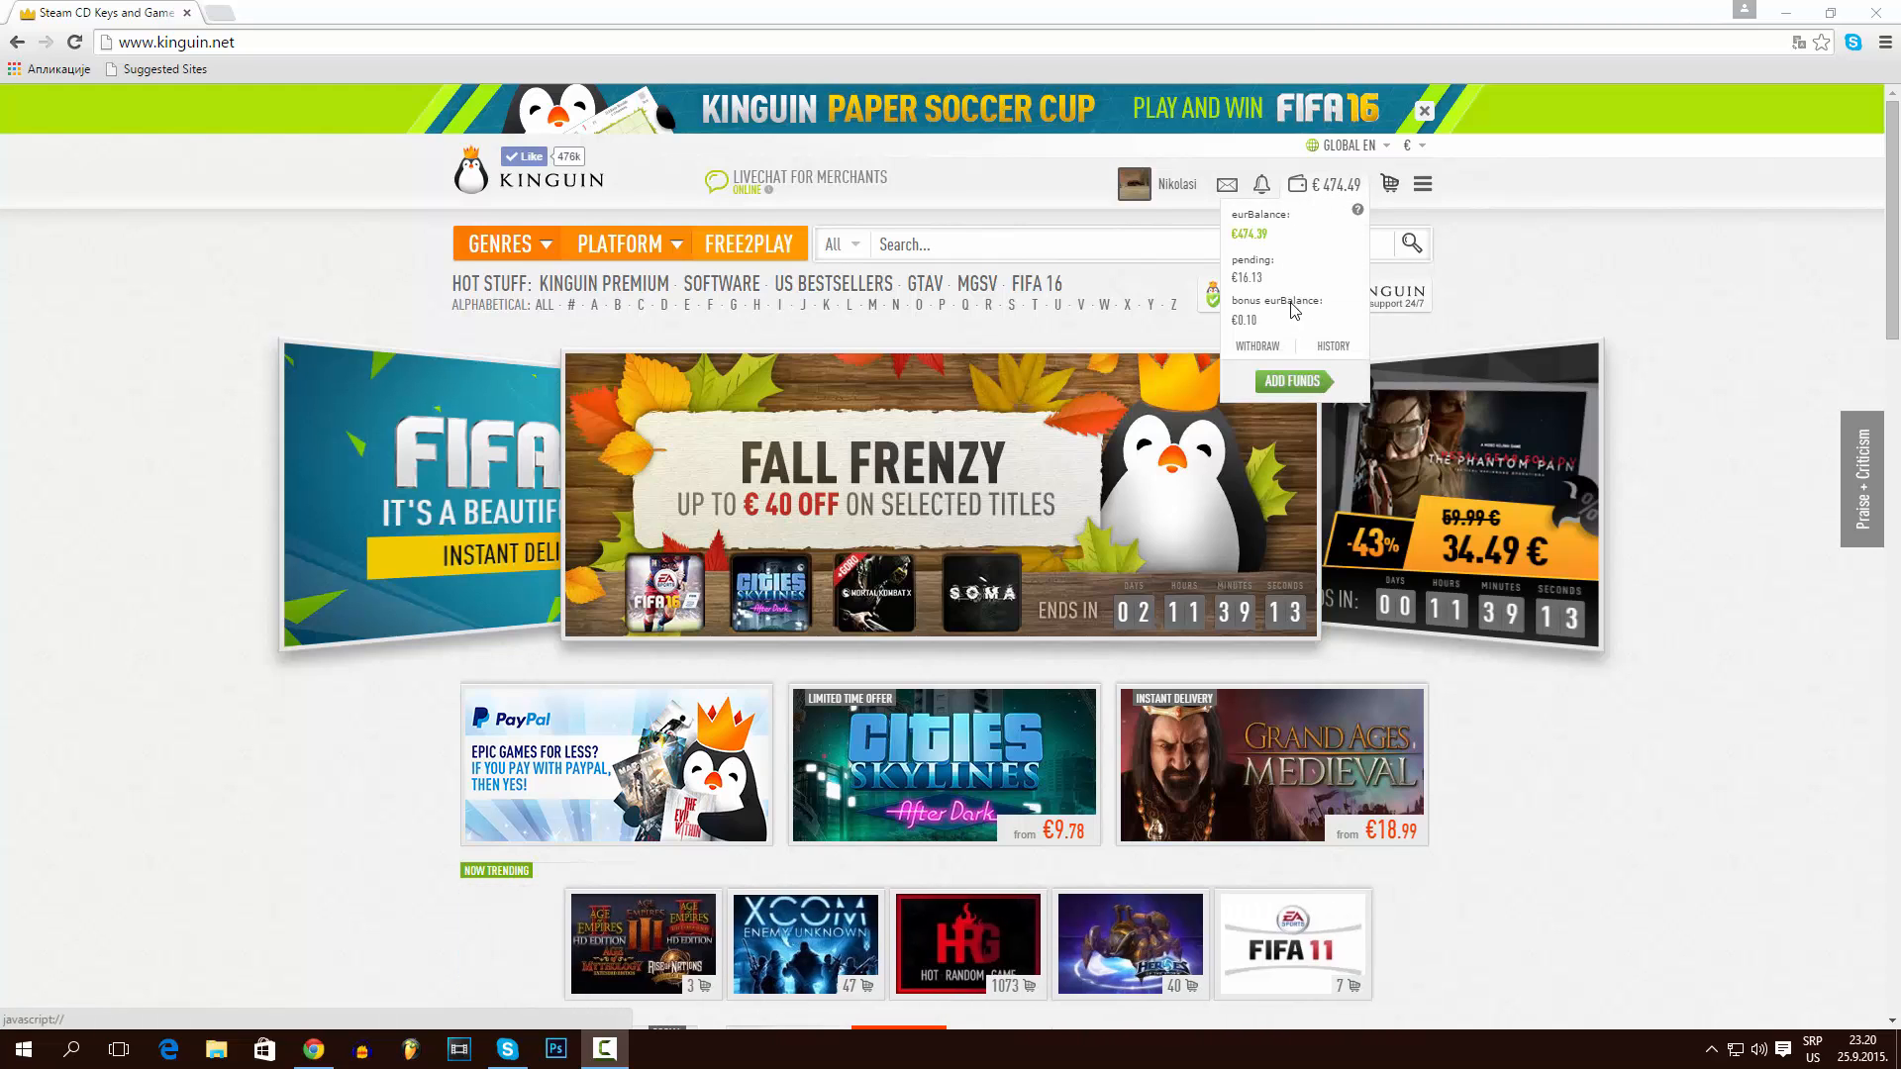
pyautogui.click(1250, 351)
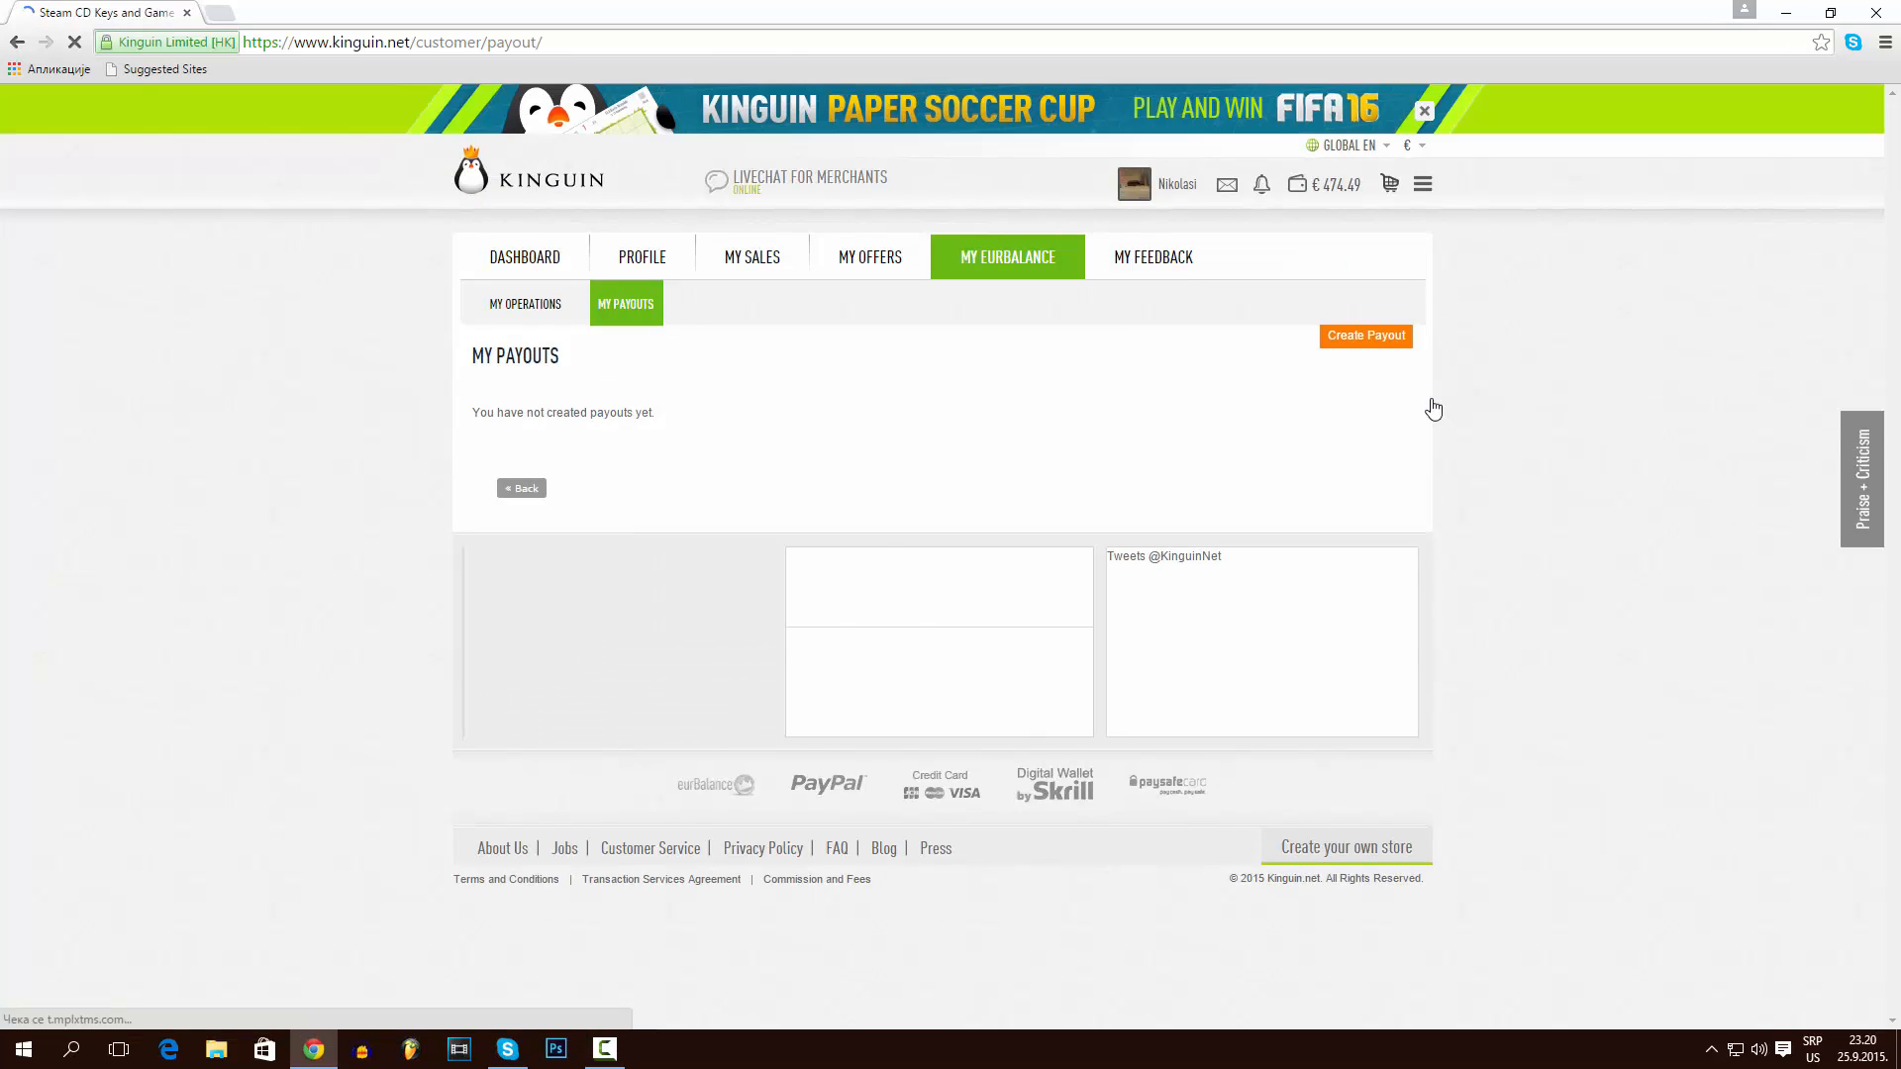
pyautogui.click(1384, 339)
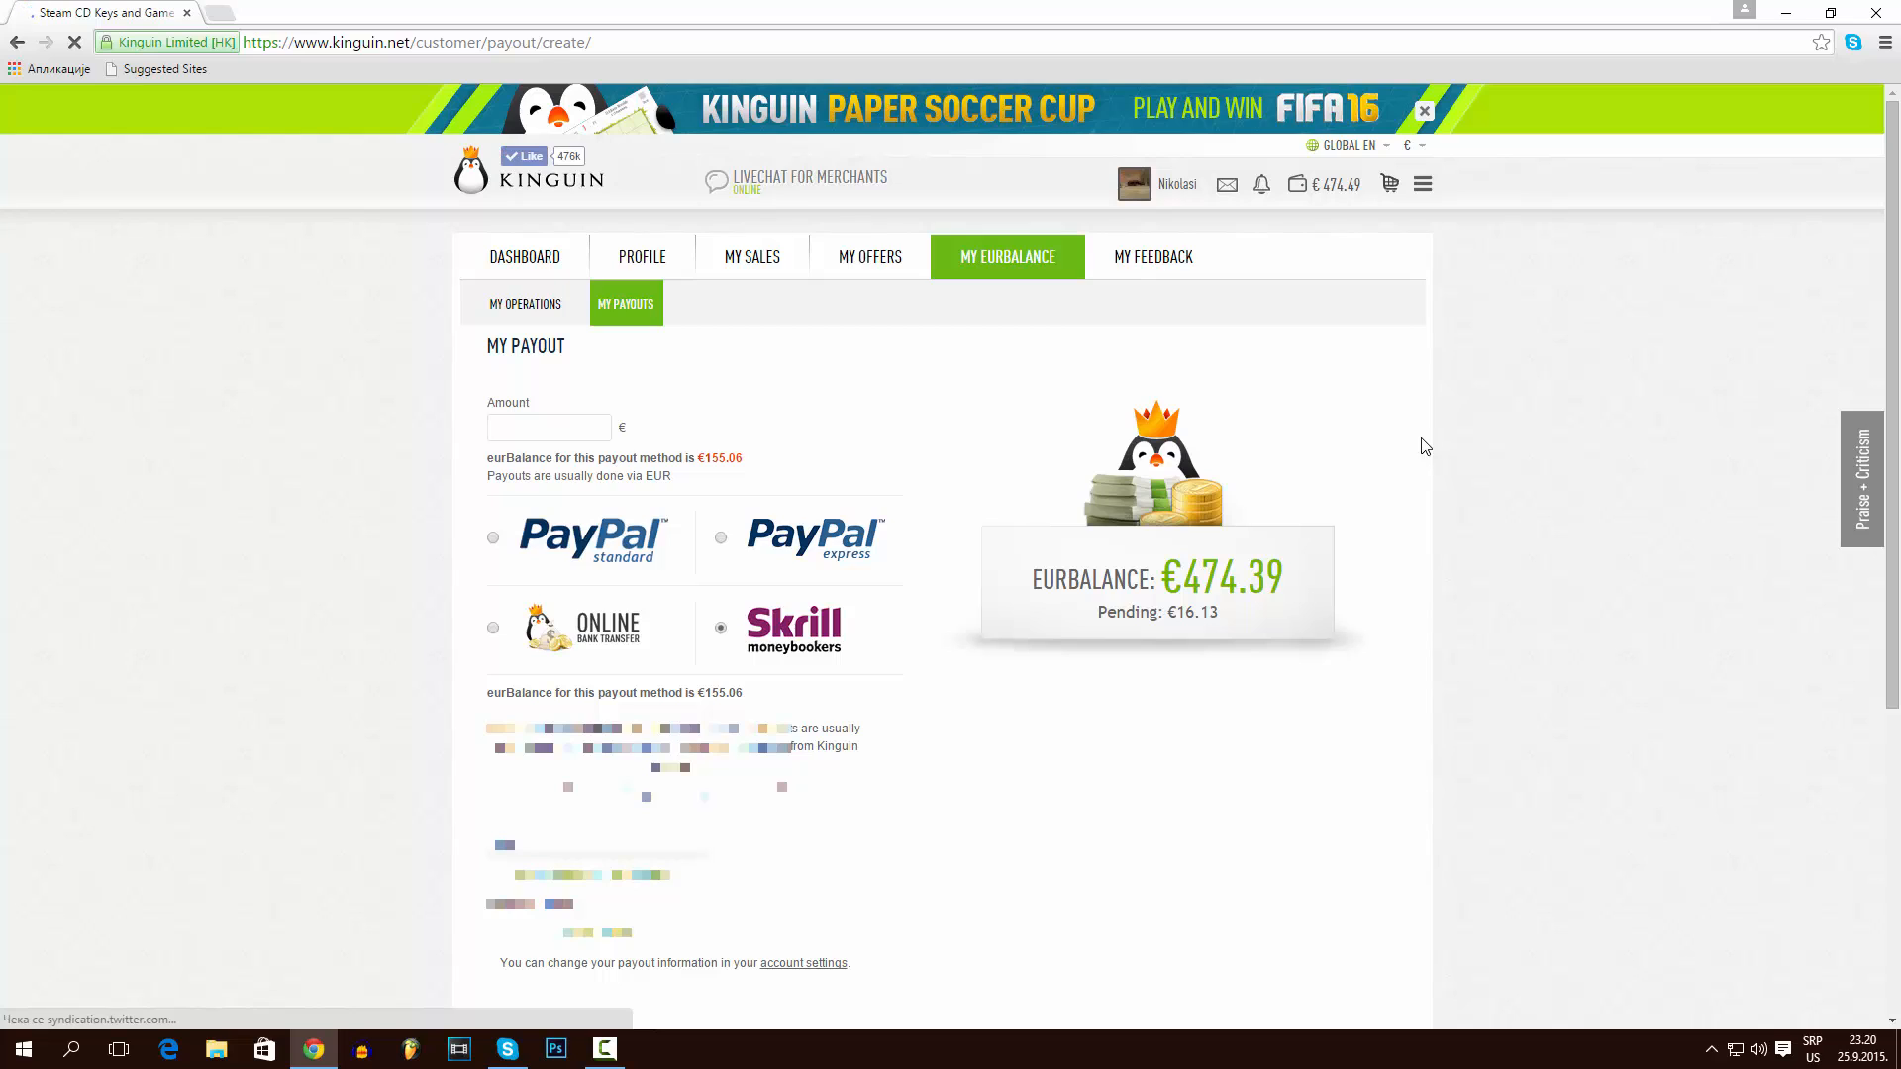
# Examine the eurBalance, the available payout methods and the Skrill payout conditions on the payout form.
pyautogui.scroll(-1, 1423, 447)
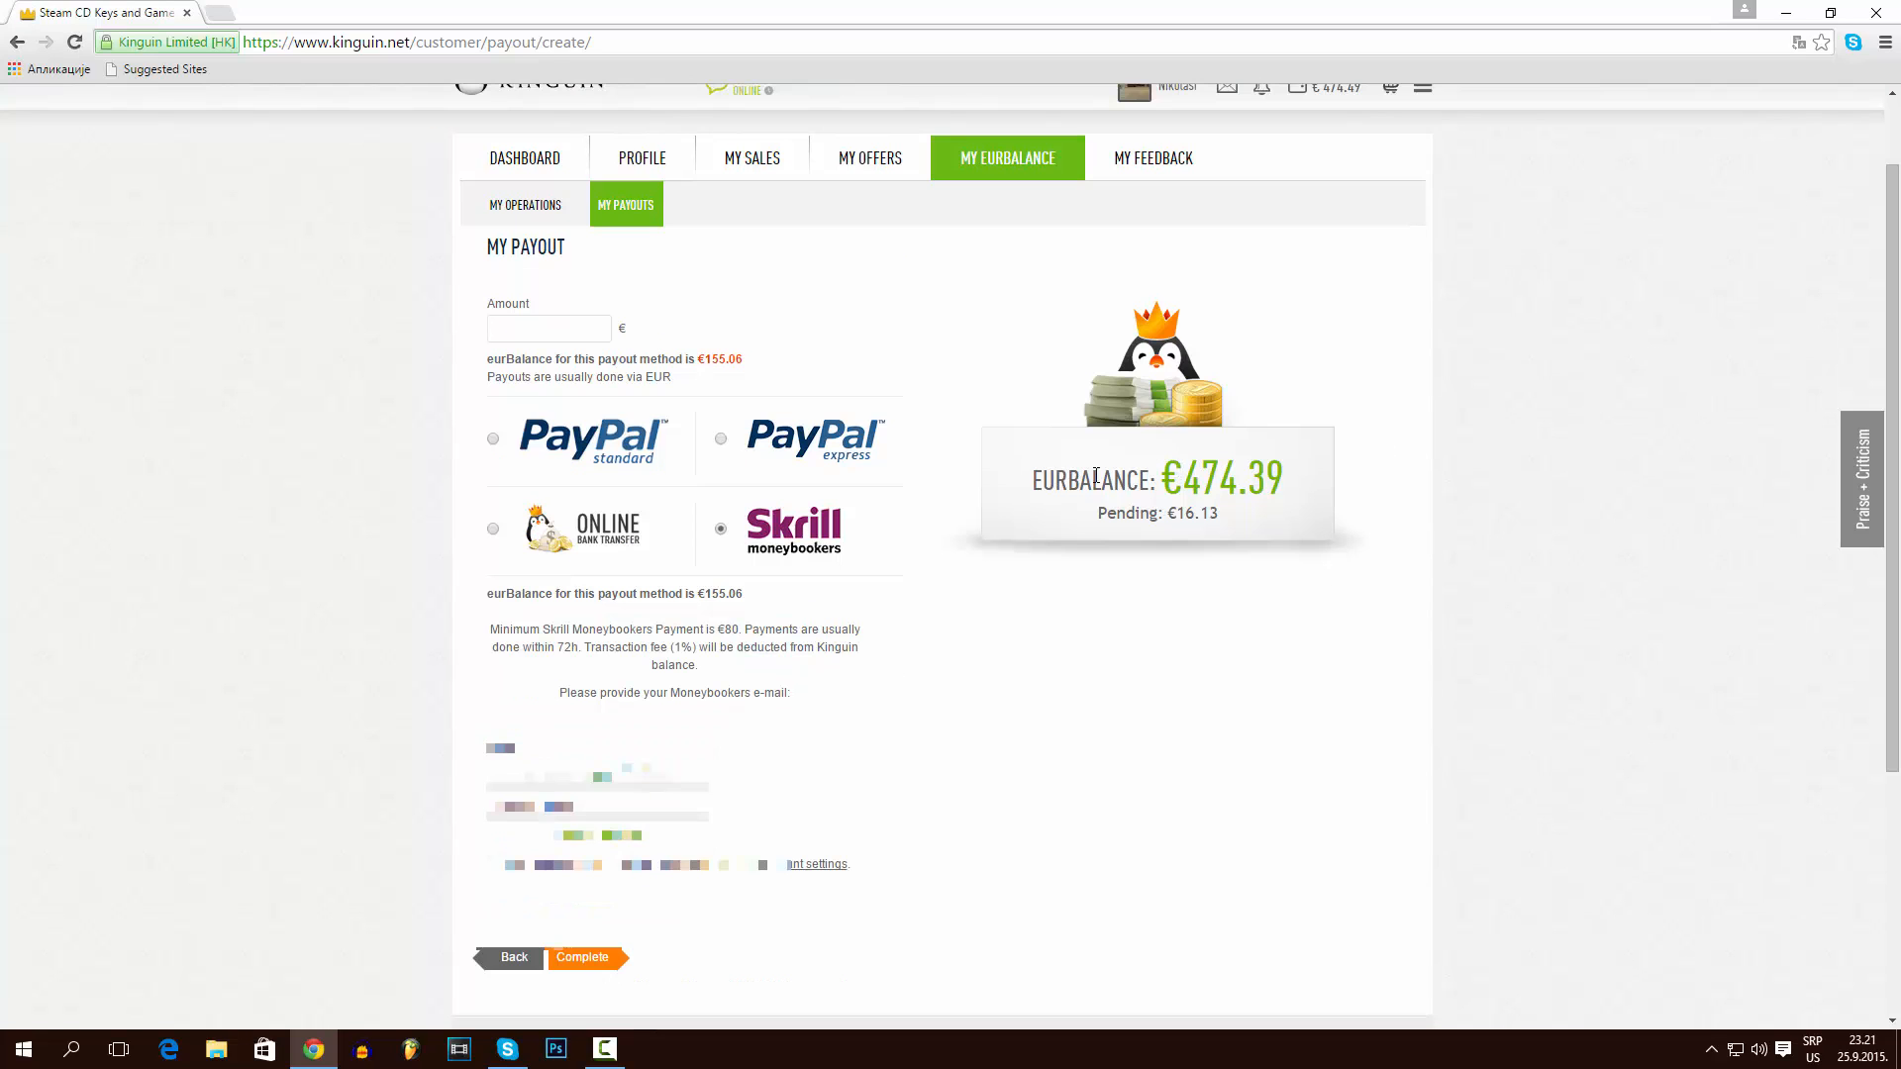
pyautogui.moveTo(1284, 470); pyautogui.dragTo(1201, 469)
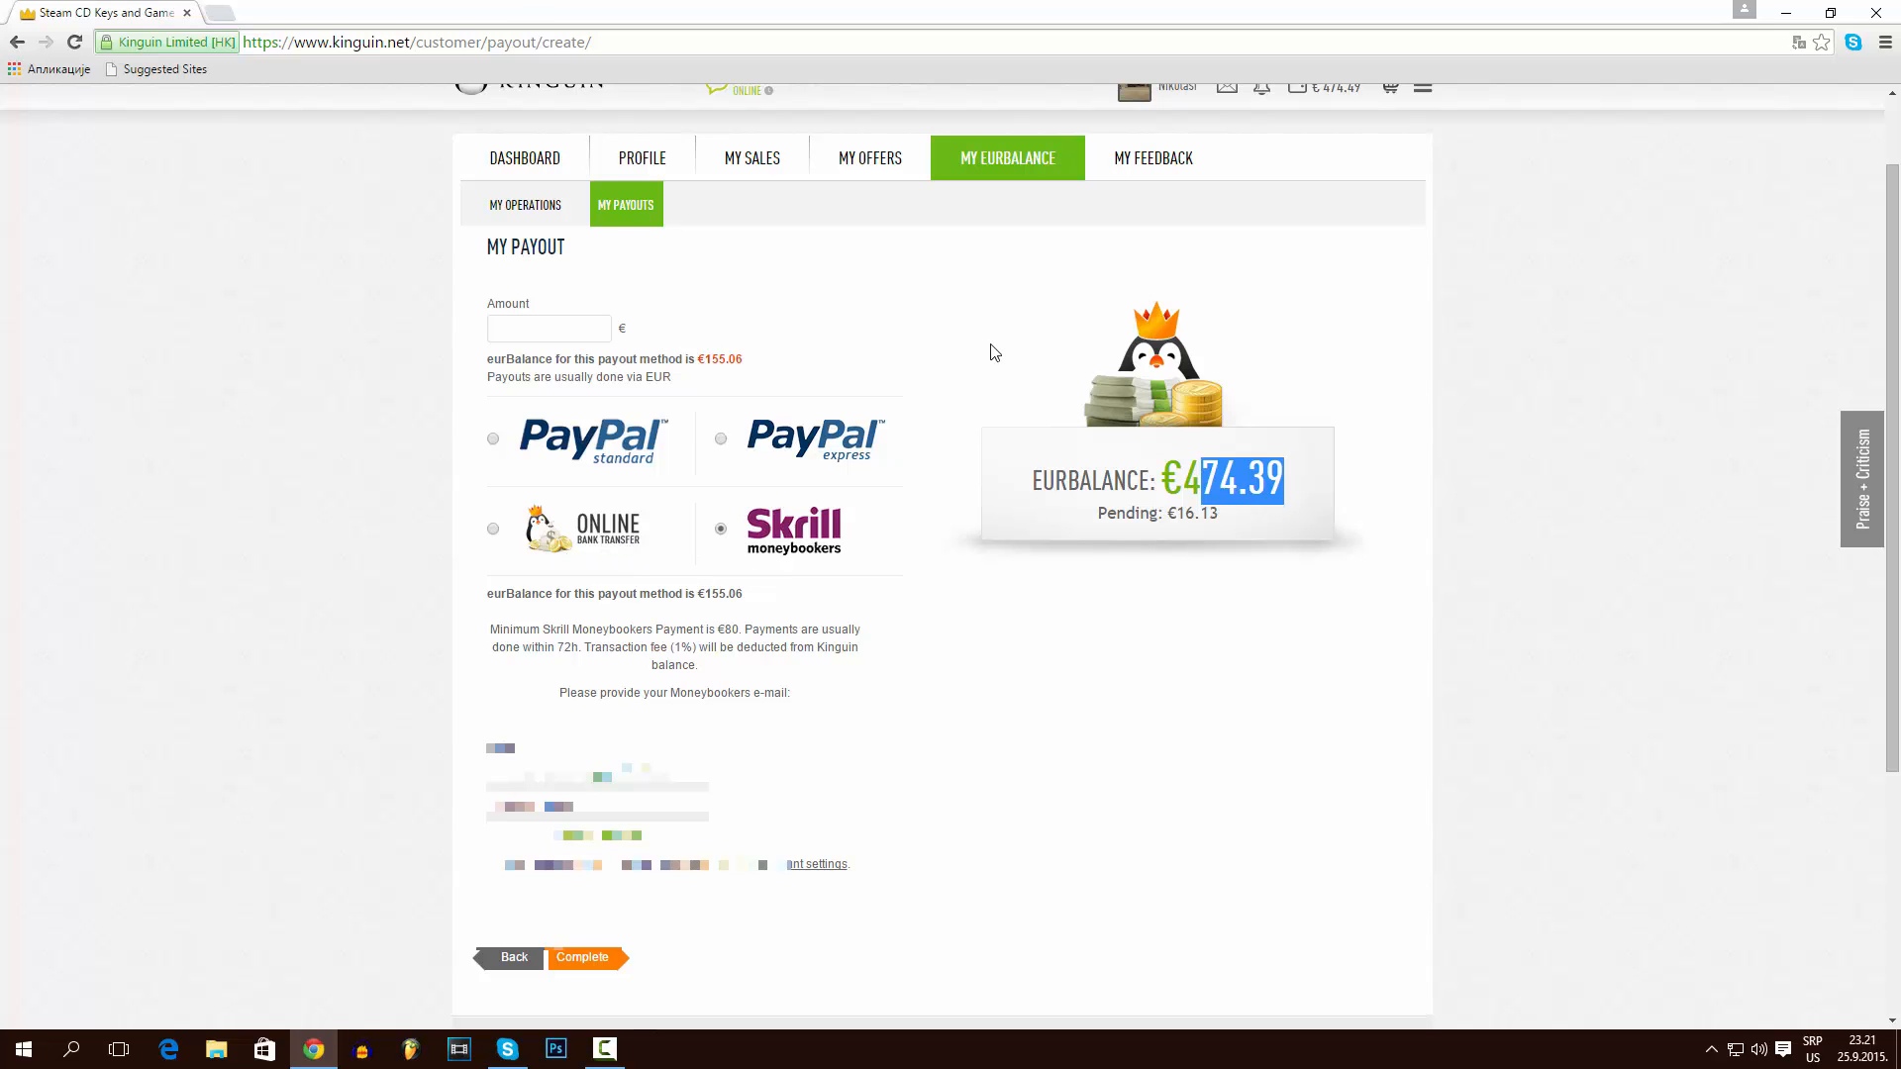
pyautogui.scroll(1, 940, 366)
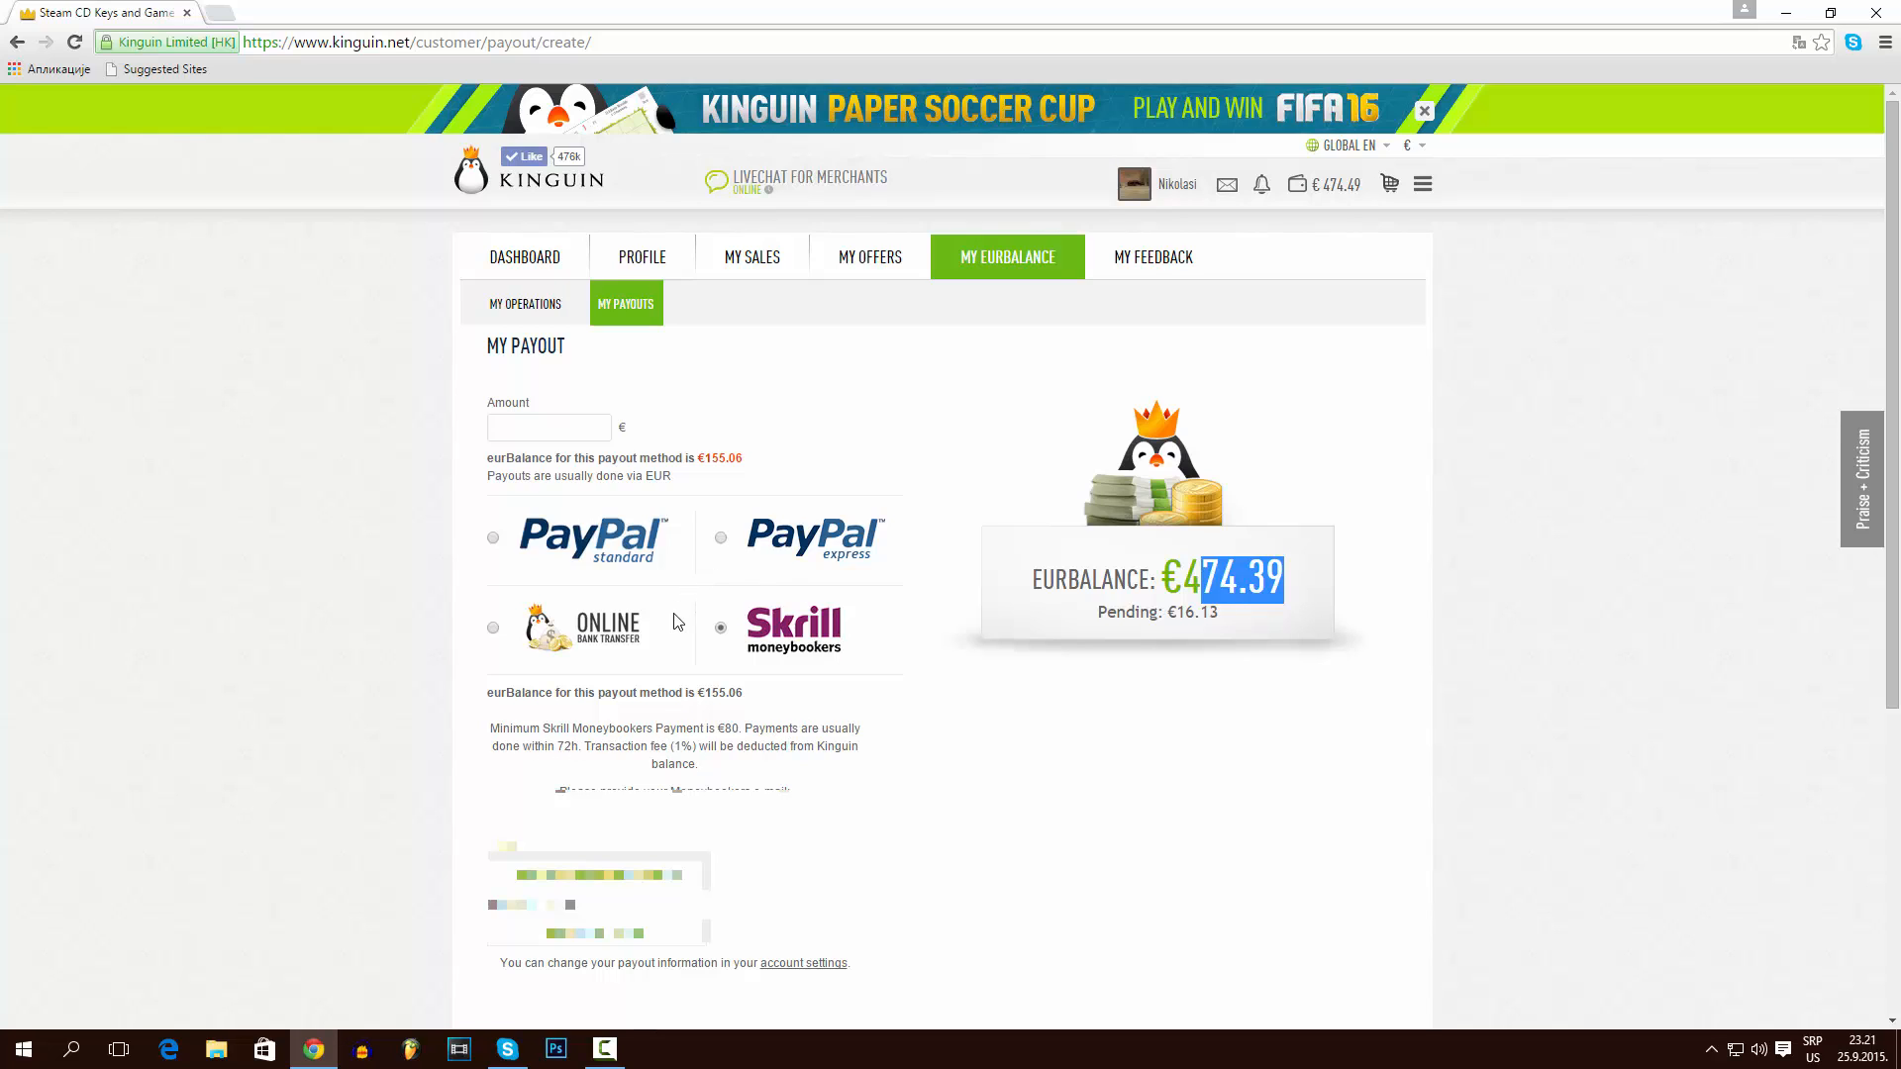
pyautogui.scroll(-1, 681, 633)
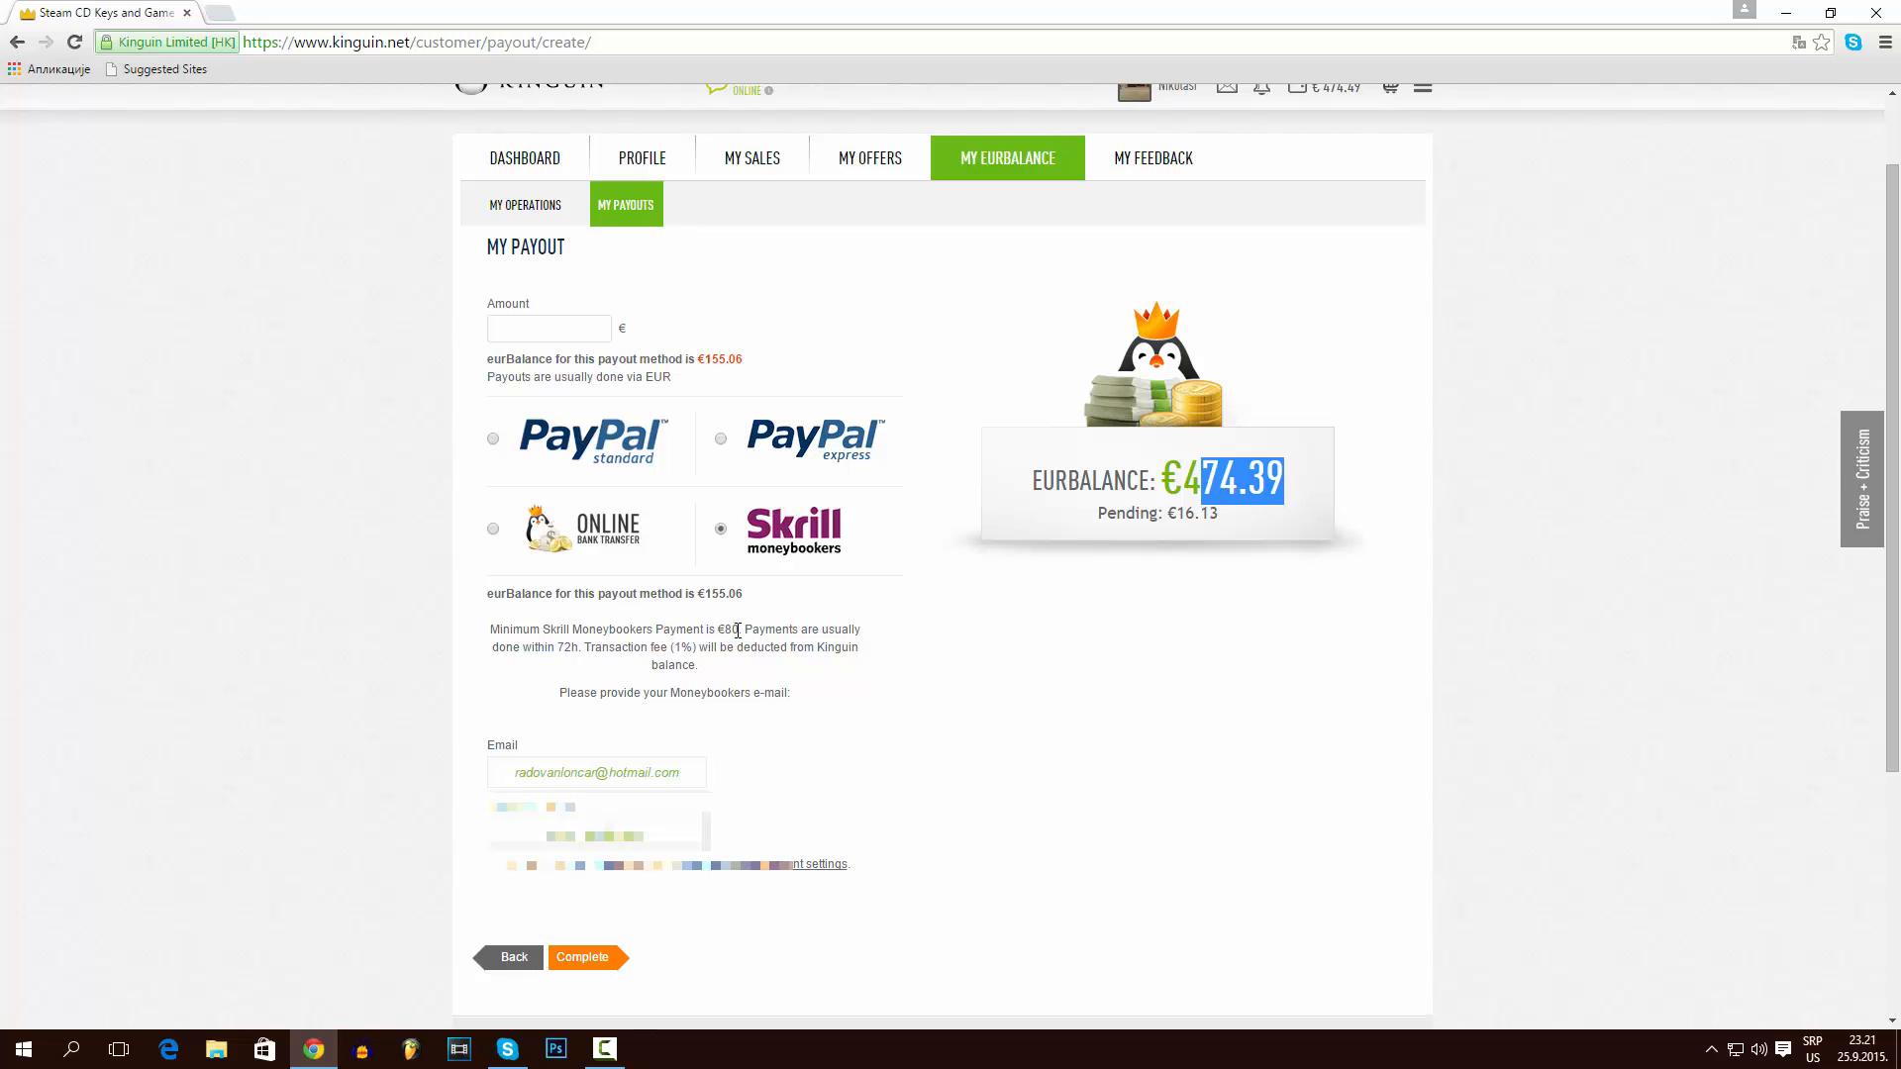
pyautogui.scroll(1, 754, 629)
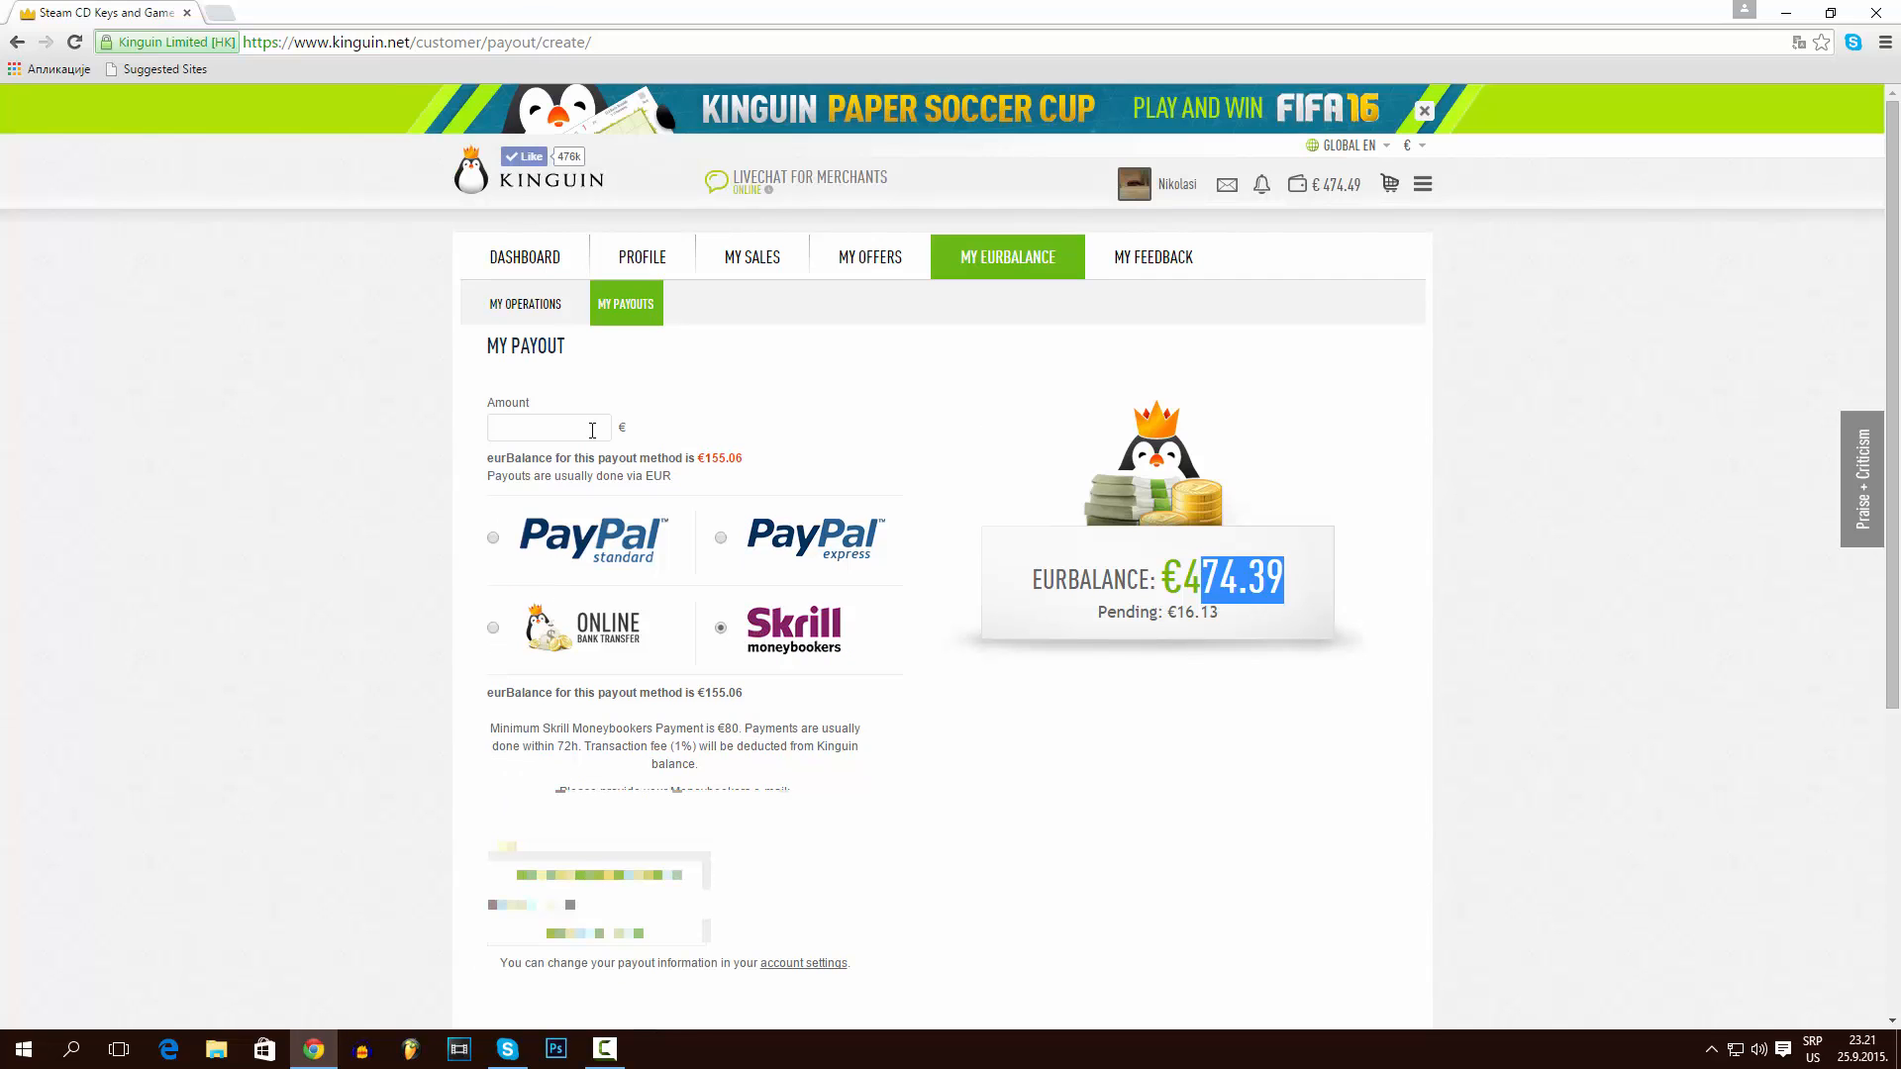
# Enter 474.39 as the payout amount and review the Skrill processing time and transaction fee.
pyautogui.click(556, 428)
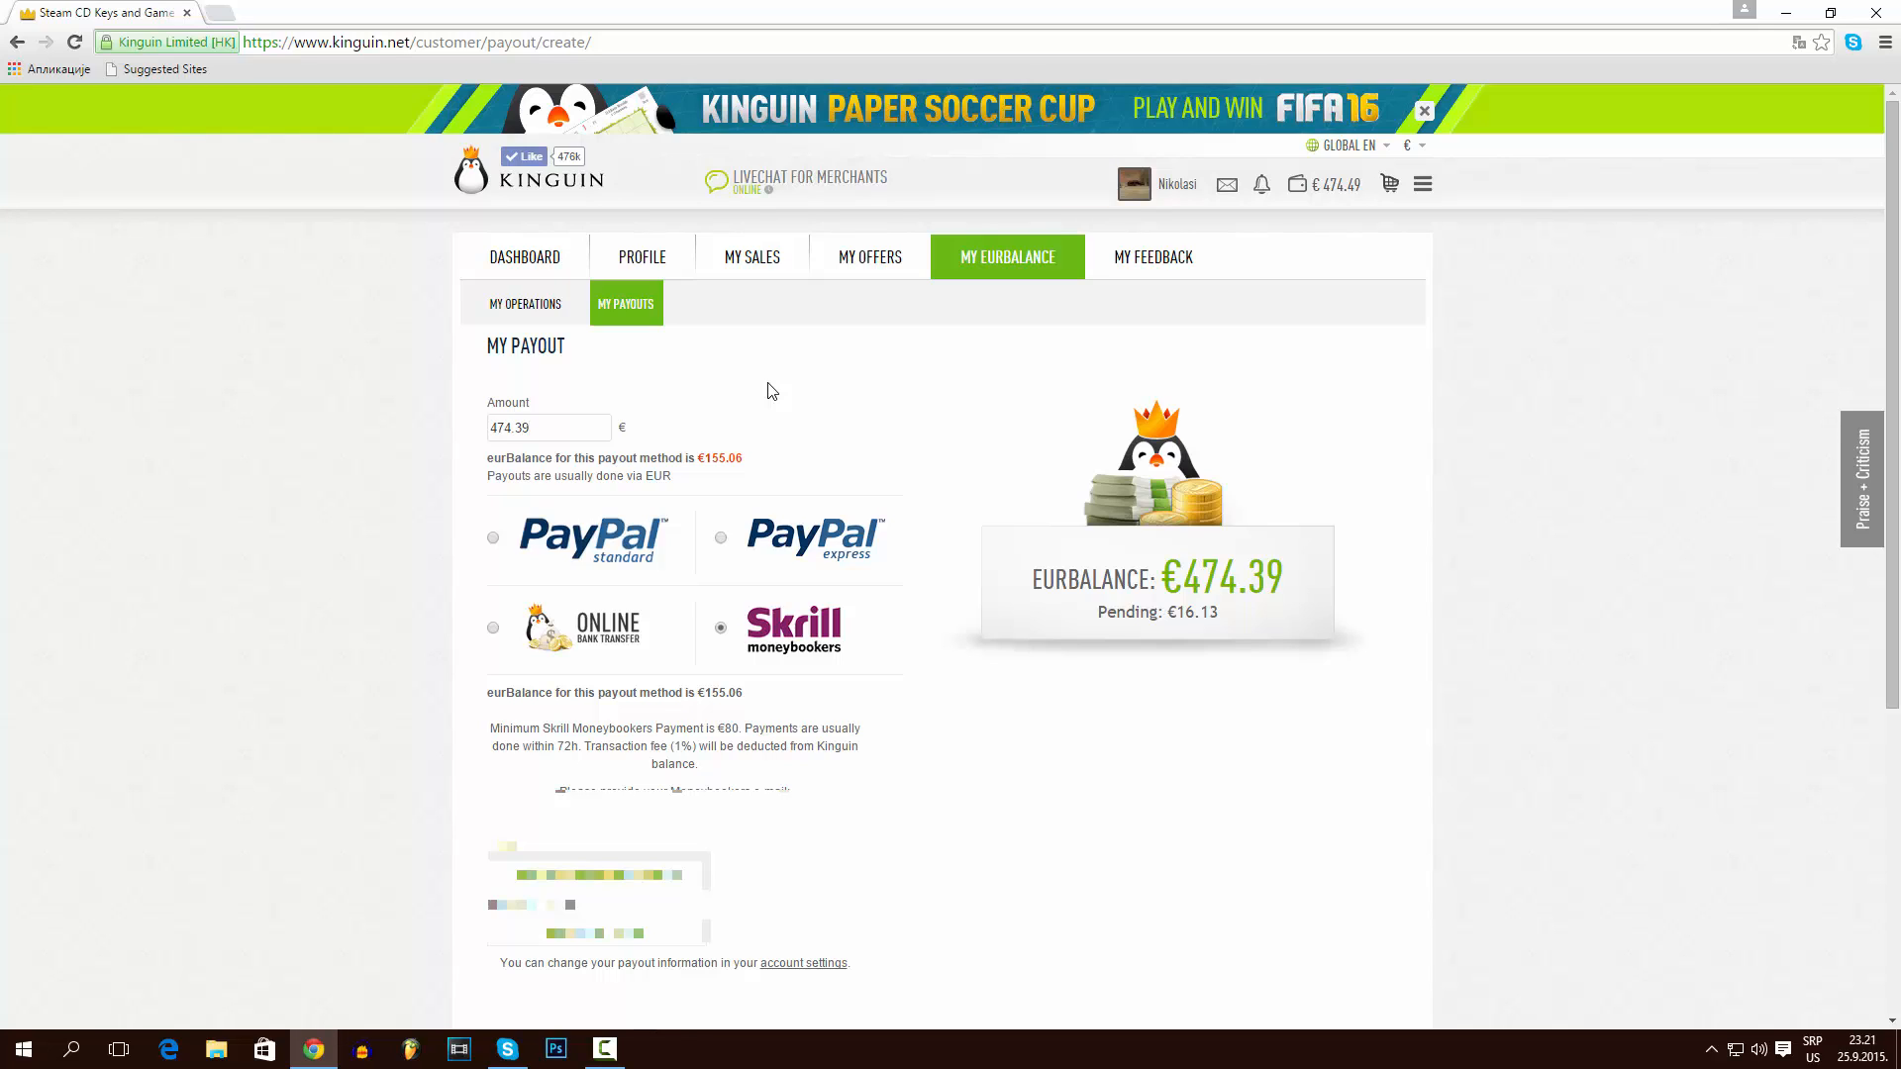
pyautogui.scroll(-1, 935, 644)
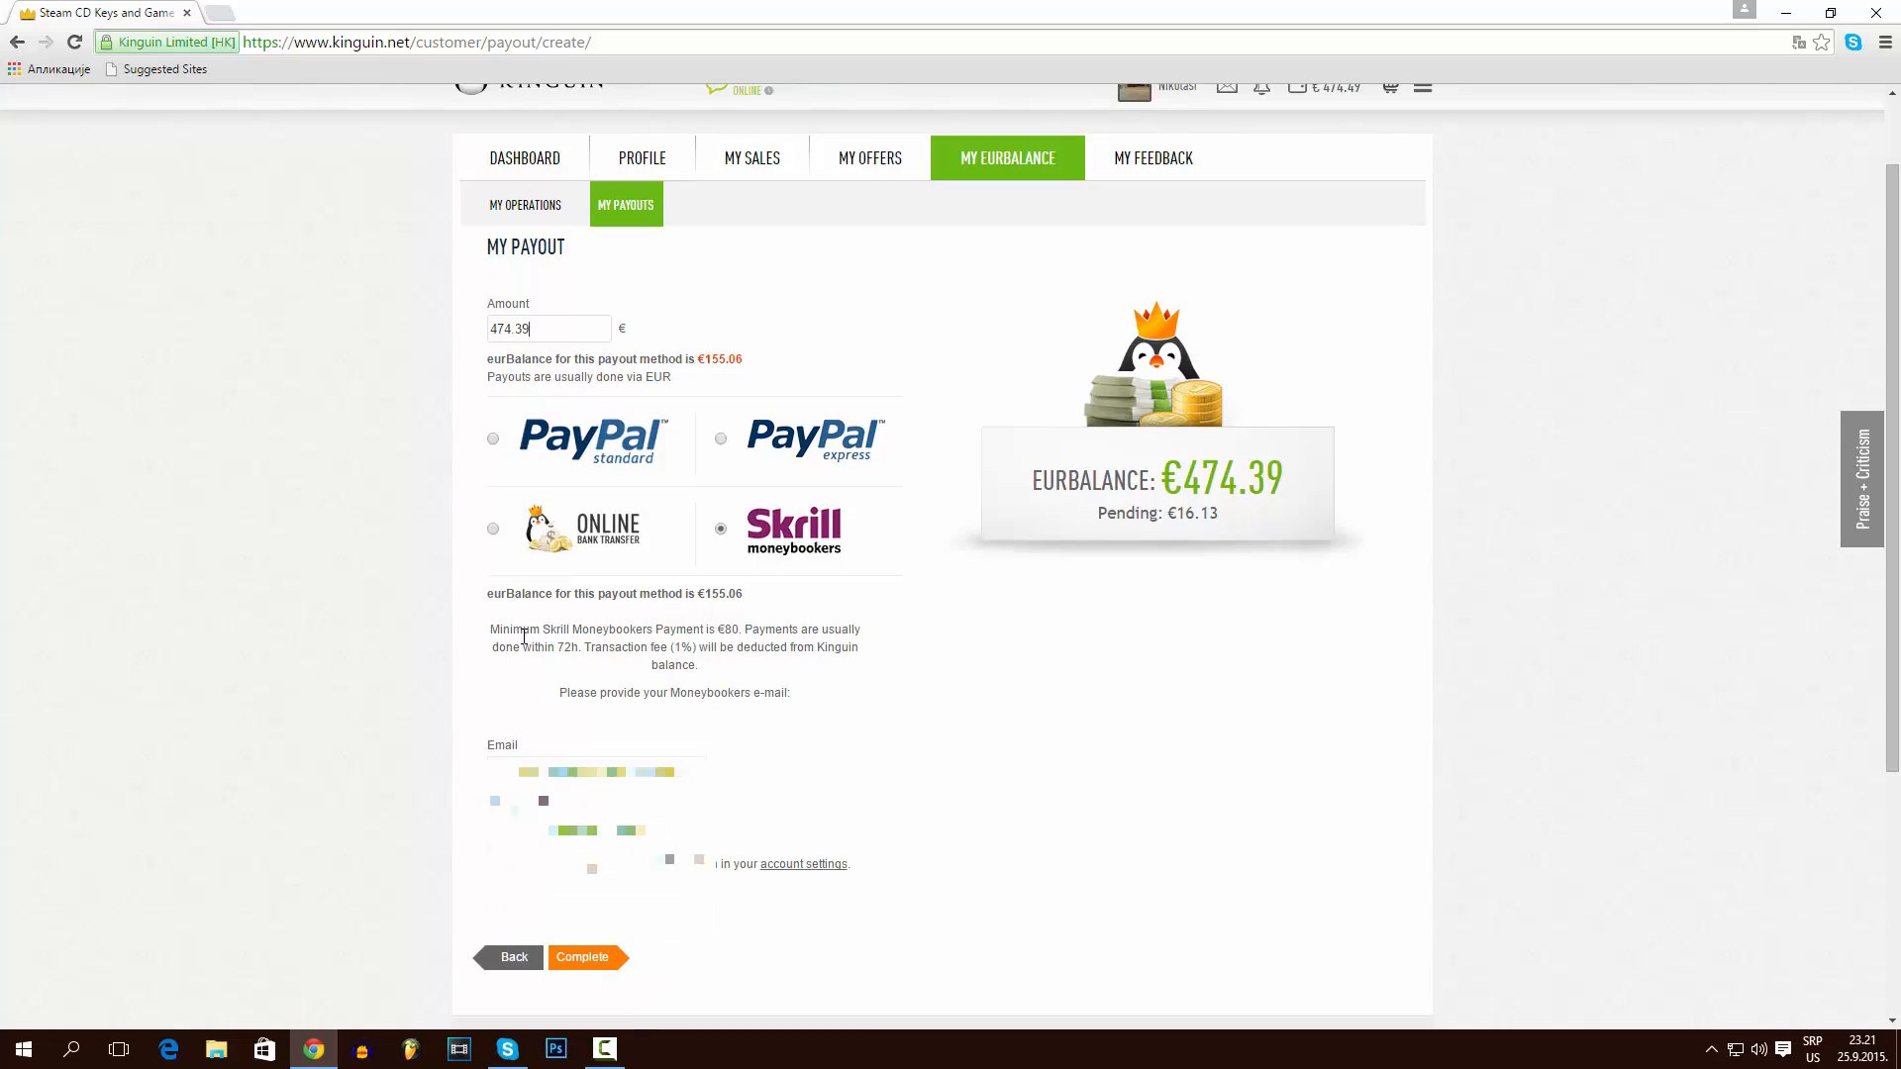
pyautogui.moveTo(672, 649); pyautogui.dragTo(686, 641)
pyautogui.moveTo(555, 649); pyautogui.dragTo(580, 646)
# Try to replace the payout amount with the copied Skrill limit of 155.06, and clear the amount.
pyautogui.moveTo(750, 362); pyautogui.dragTo(709, 371)
pyautogui.rightClick(713, 369)
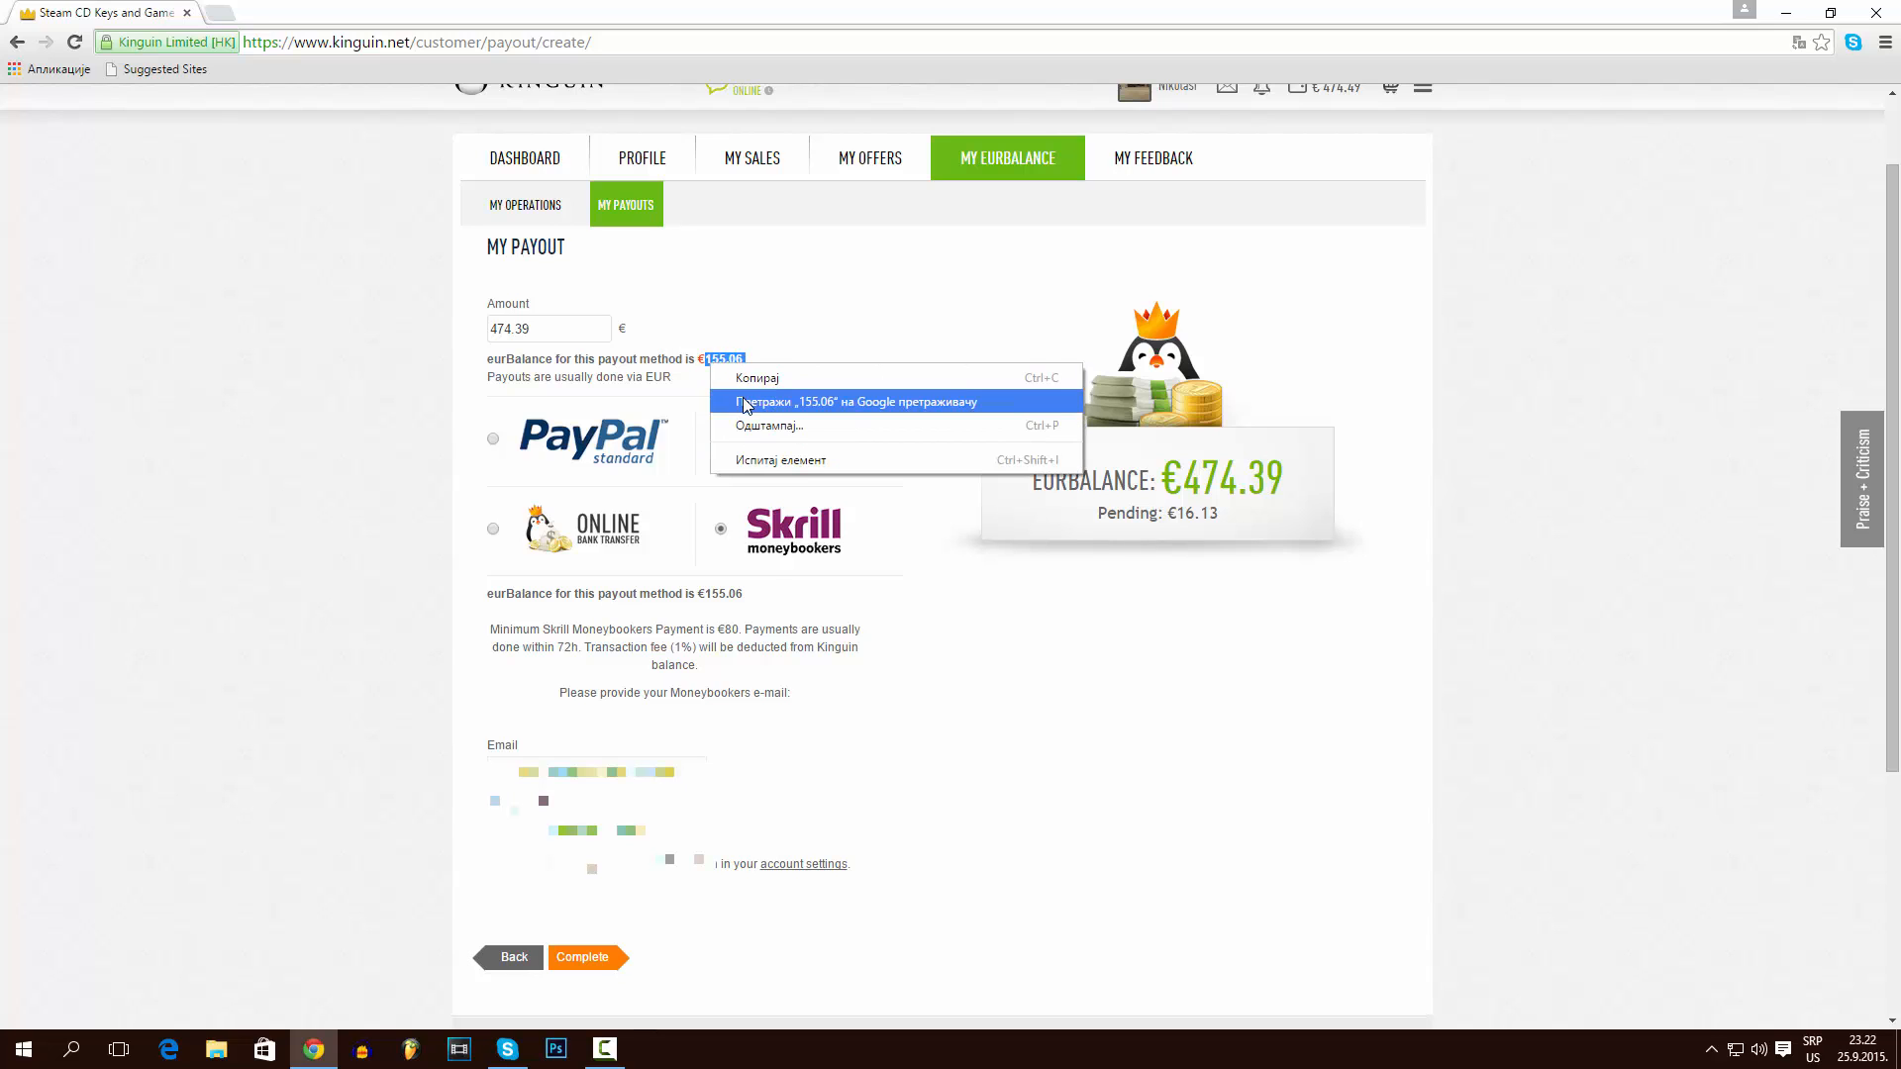
pyautogui.click(750, 378)
pyautogui.click(500, 329)
pyautogui.doubleClick(500, 329)
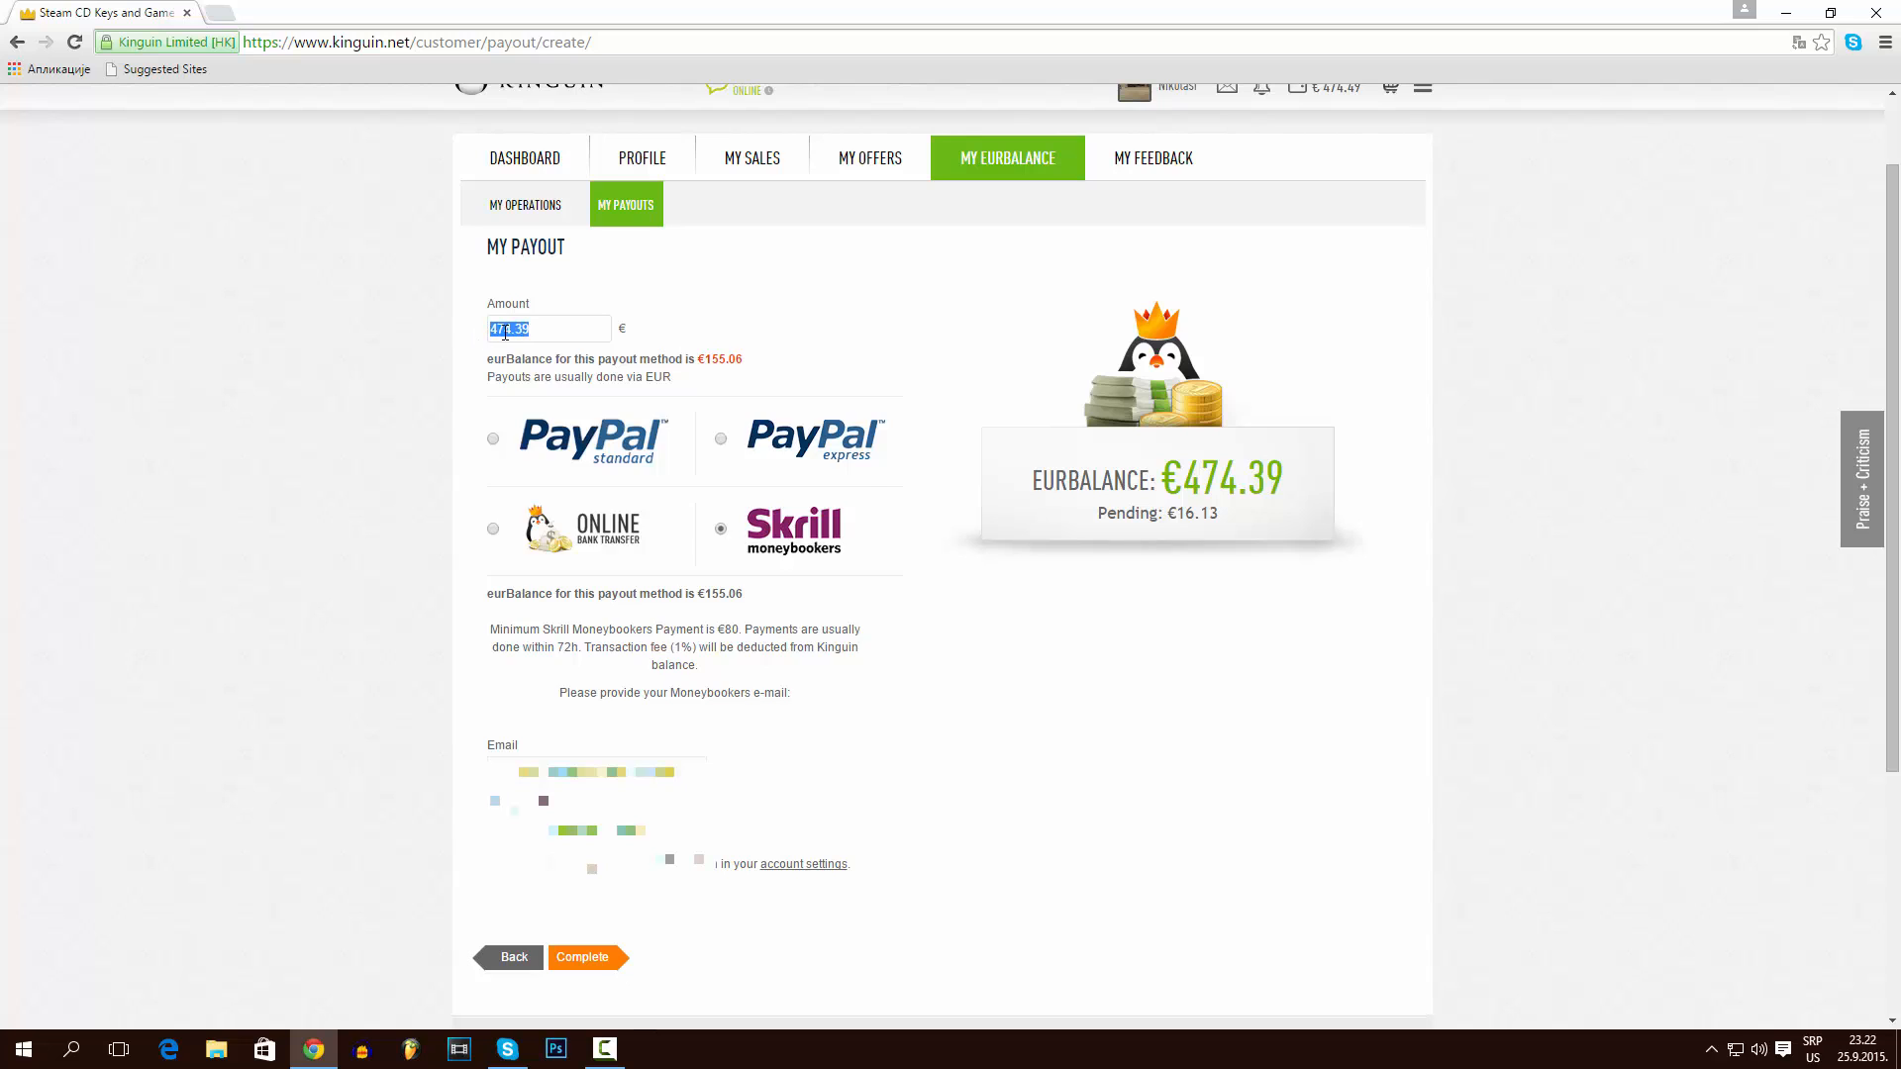
pyautogui.rightClick(500, 330)
pyautogui.click(584, 436)
pyautogui.moveTo(597, 329); pyautogui.dragTo(475, 341)
pyautogui.press('BackSpace')
pyautogui.press('BackSpace')
# Copy the Skrill limit of 155.06 into the payout amount and submit the request.
pyautogui.moveTo(745, 363); pyautogui.dragTo(699, 363)
pyautogui.rightClick(713, 368)
pyautogui.click(716, 374)
pyautogui.click(540, 327)
pyautogui.rightClick(538, 322)
pyautogui.click(609, 442)
pyautogui.press('BackSpace')
pyautogui.click(591, 948)
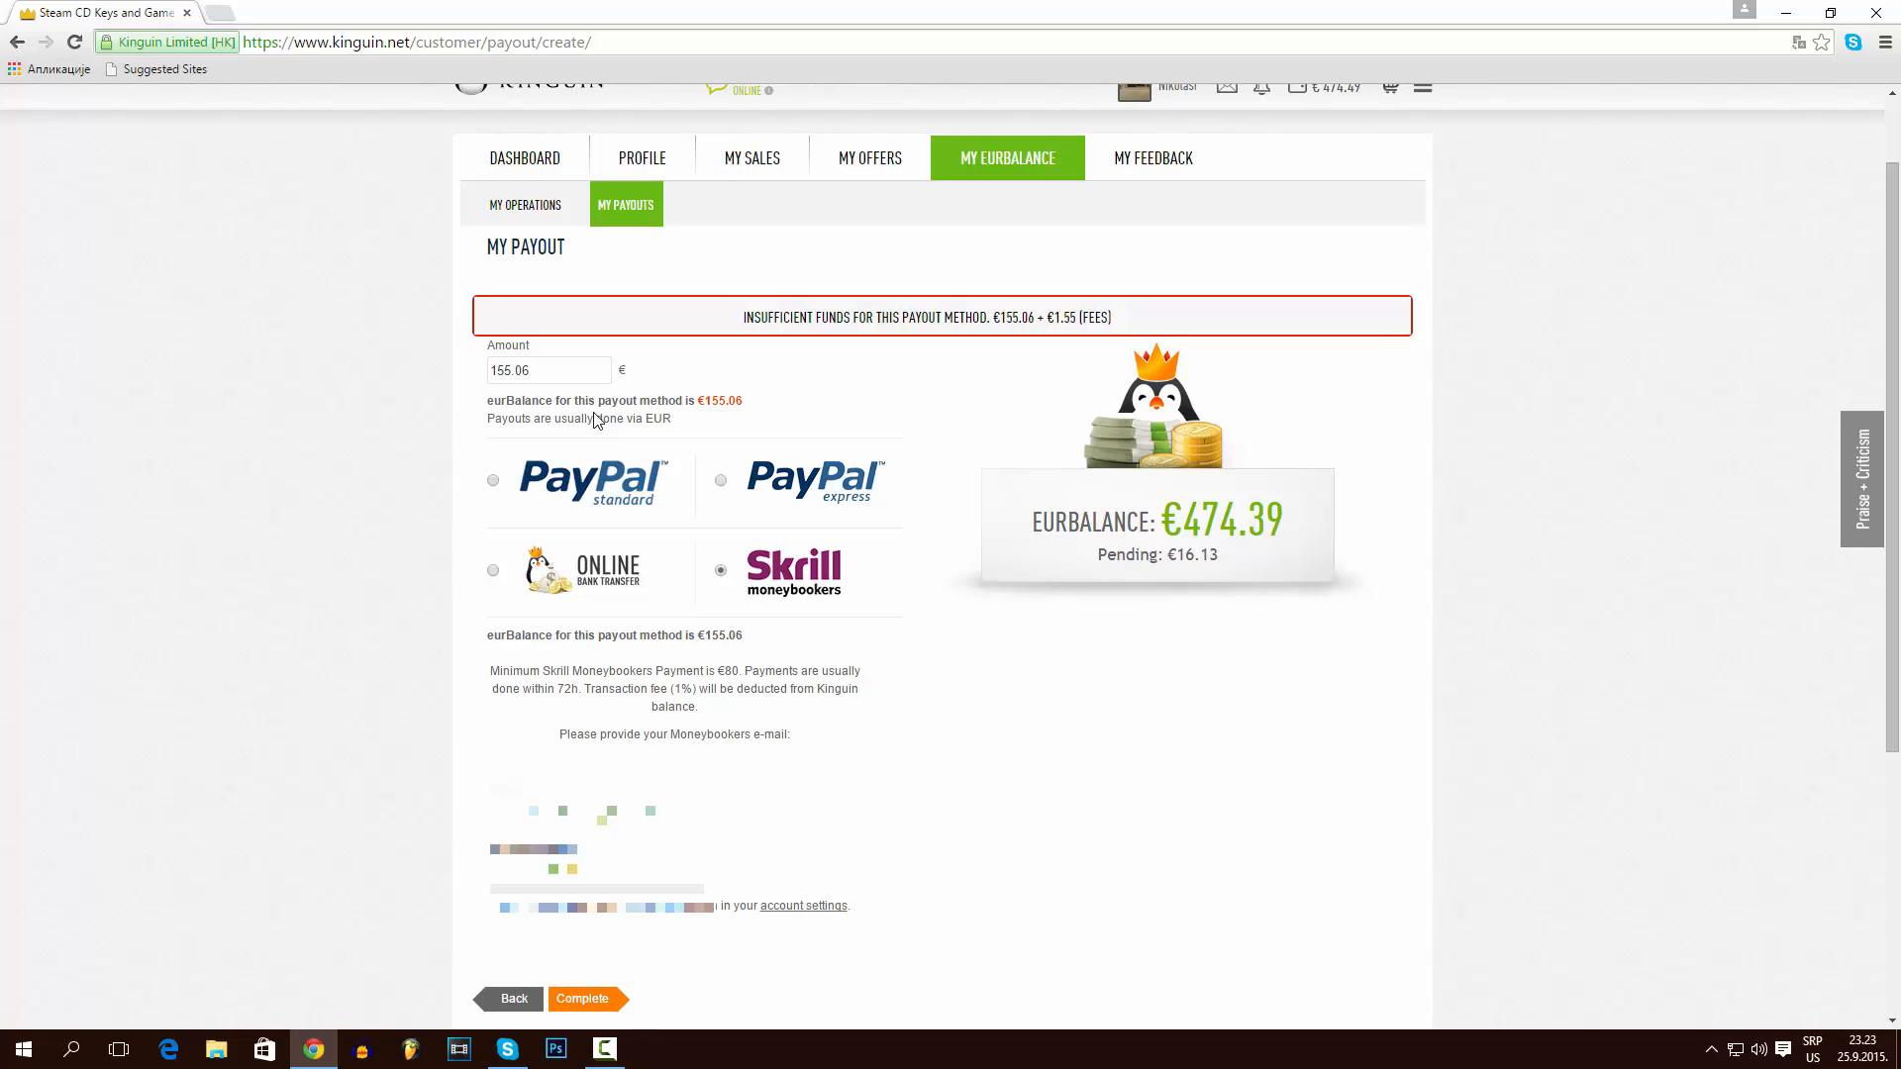
# Set the Skrill payout amount to 153 and submit the request.
pyautogui.moveTo(532, 370); pyautogui.dragTo(516, 370)
pyautogui.write('3')
pyautogui.click(621, 996)
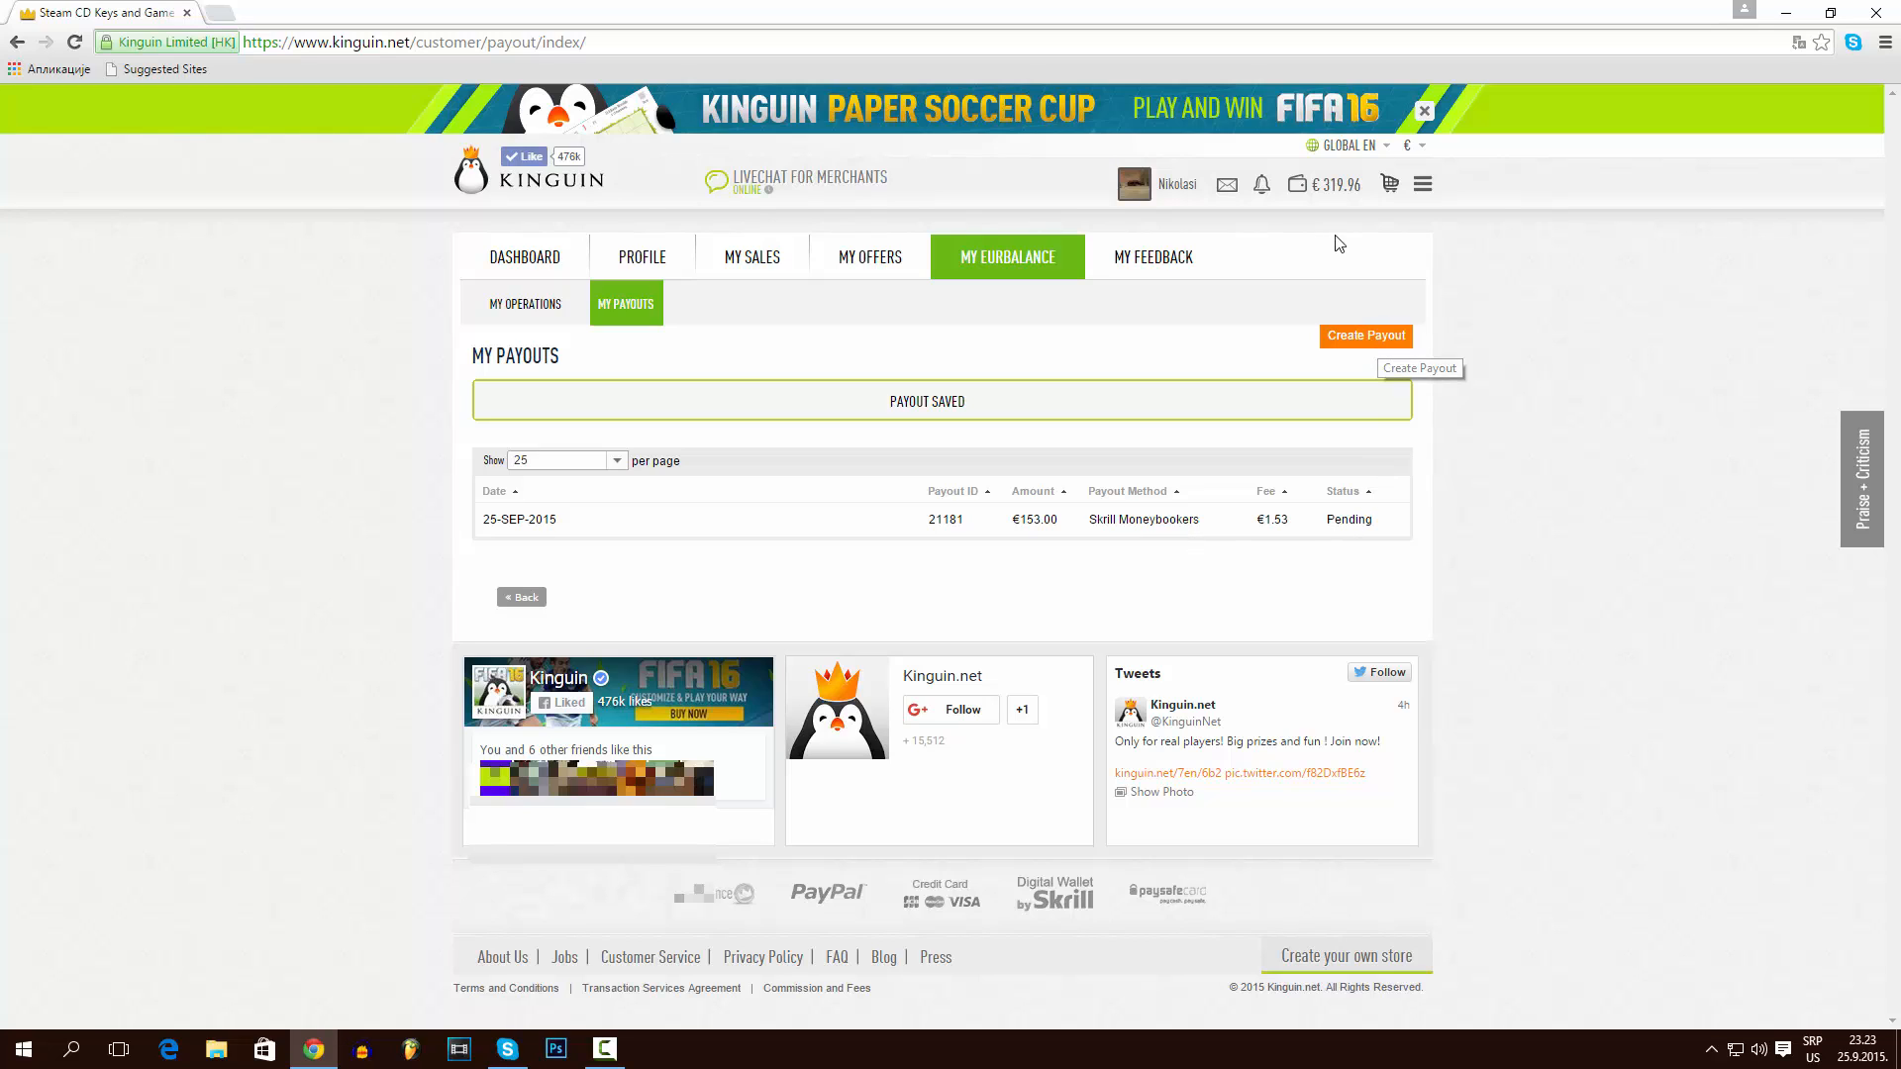
# Create another payout request and review the fees for PayPal Standard.
pyautogui.moveTo(1356, 209)
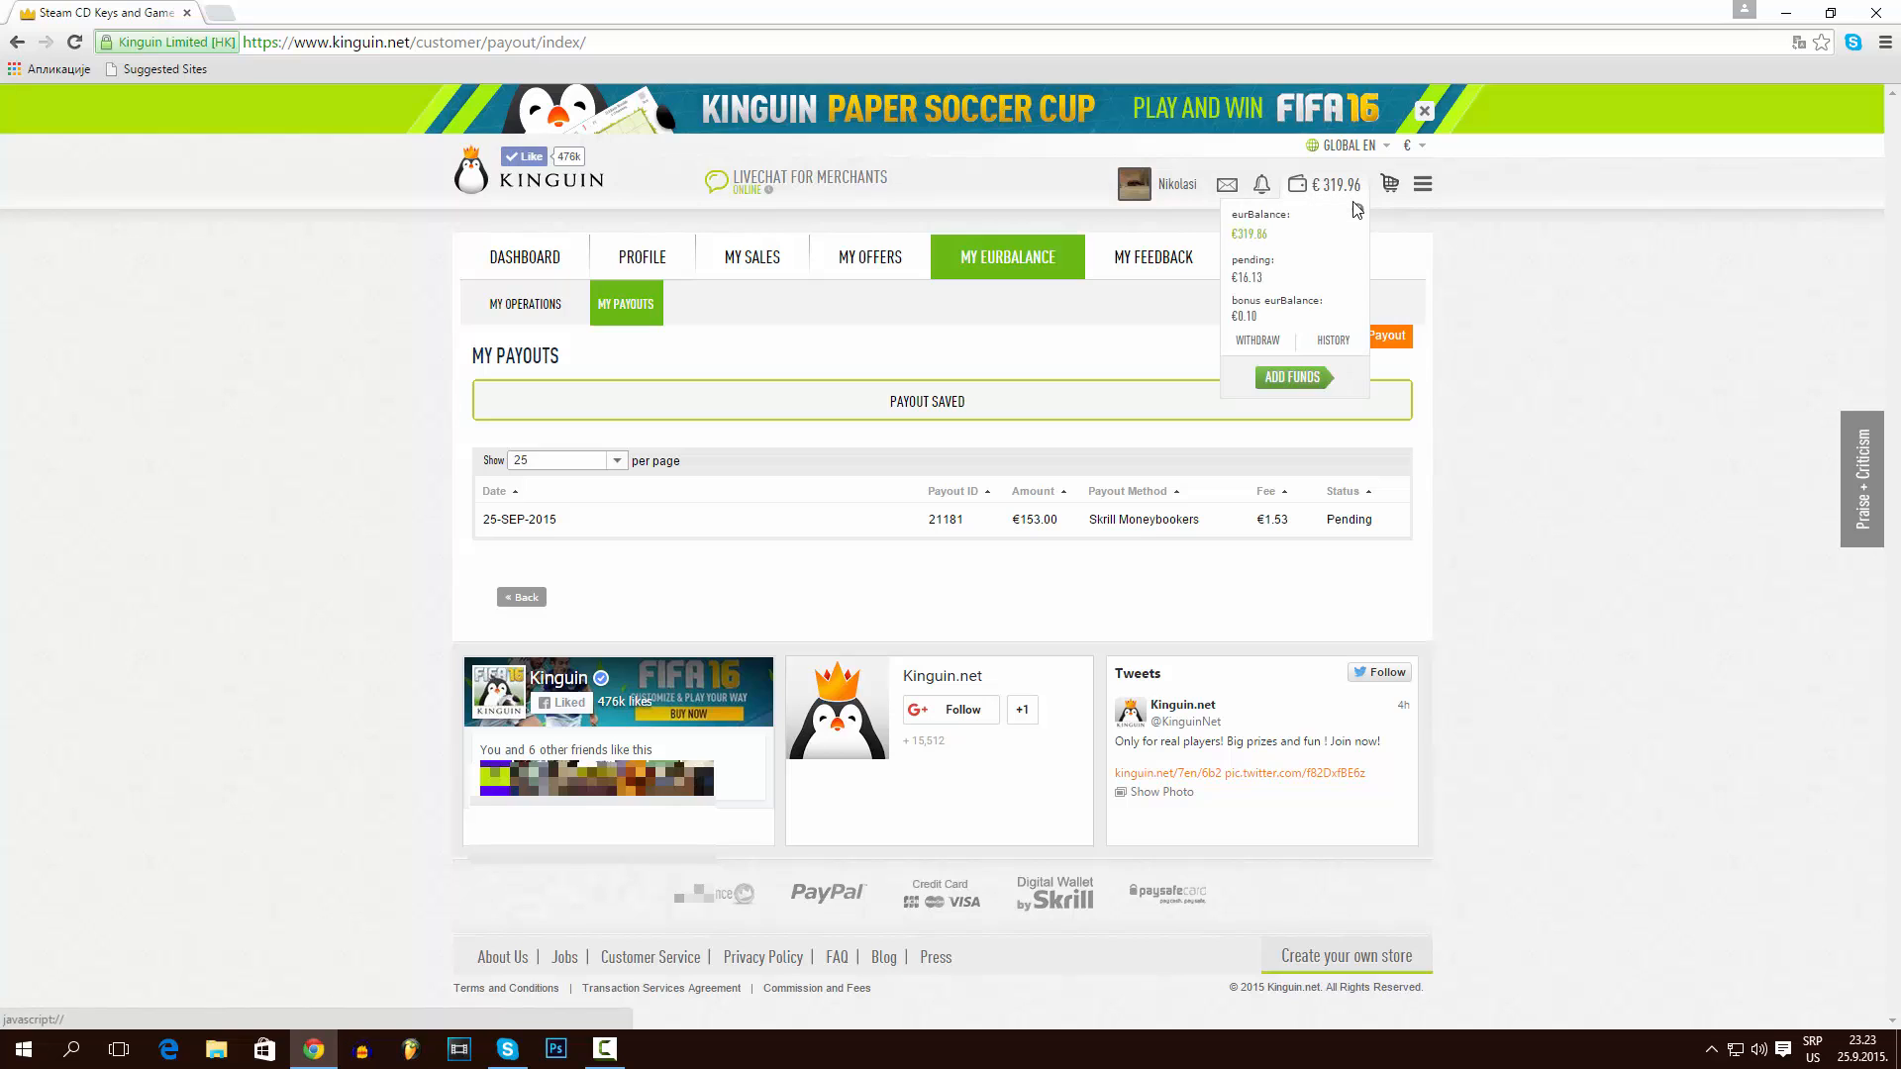
pyautogui.click(1372, 338)
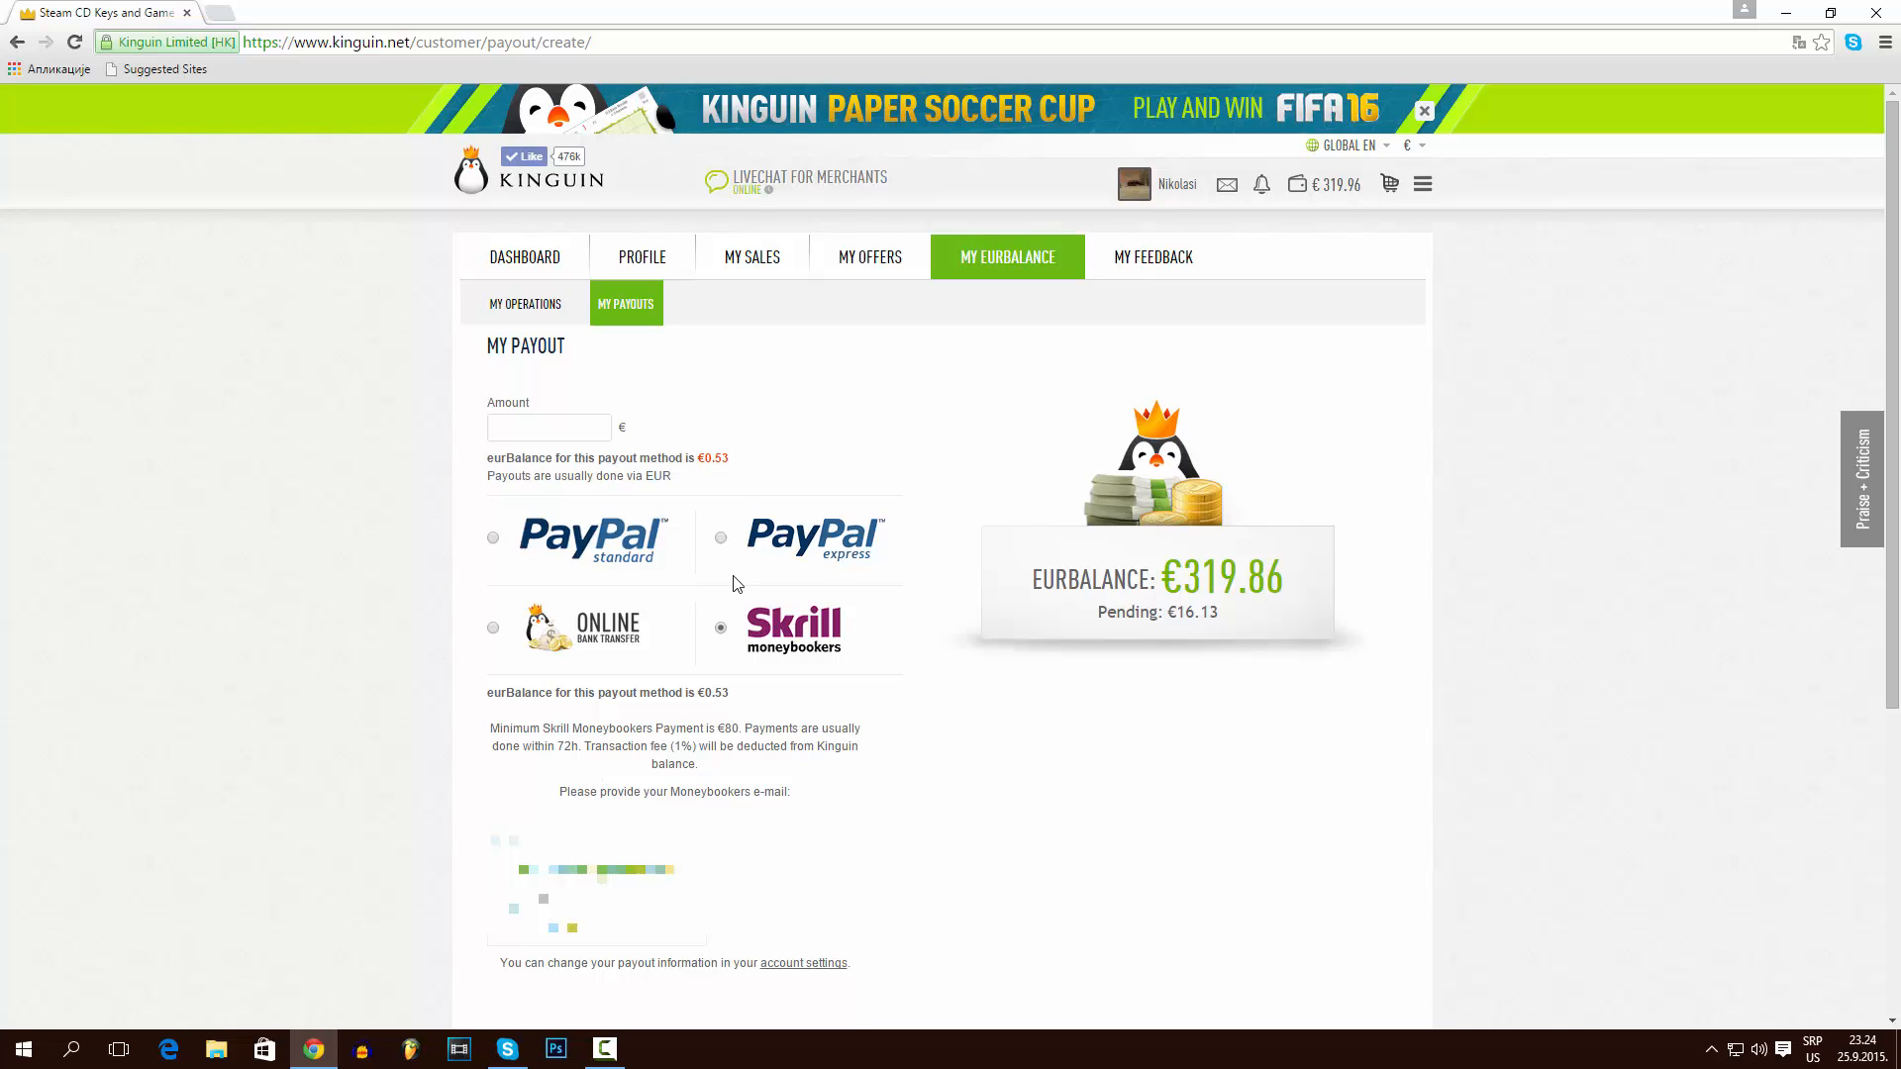
pyautogui.click(494, 540)
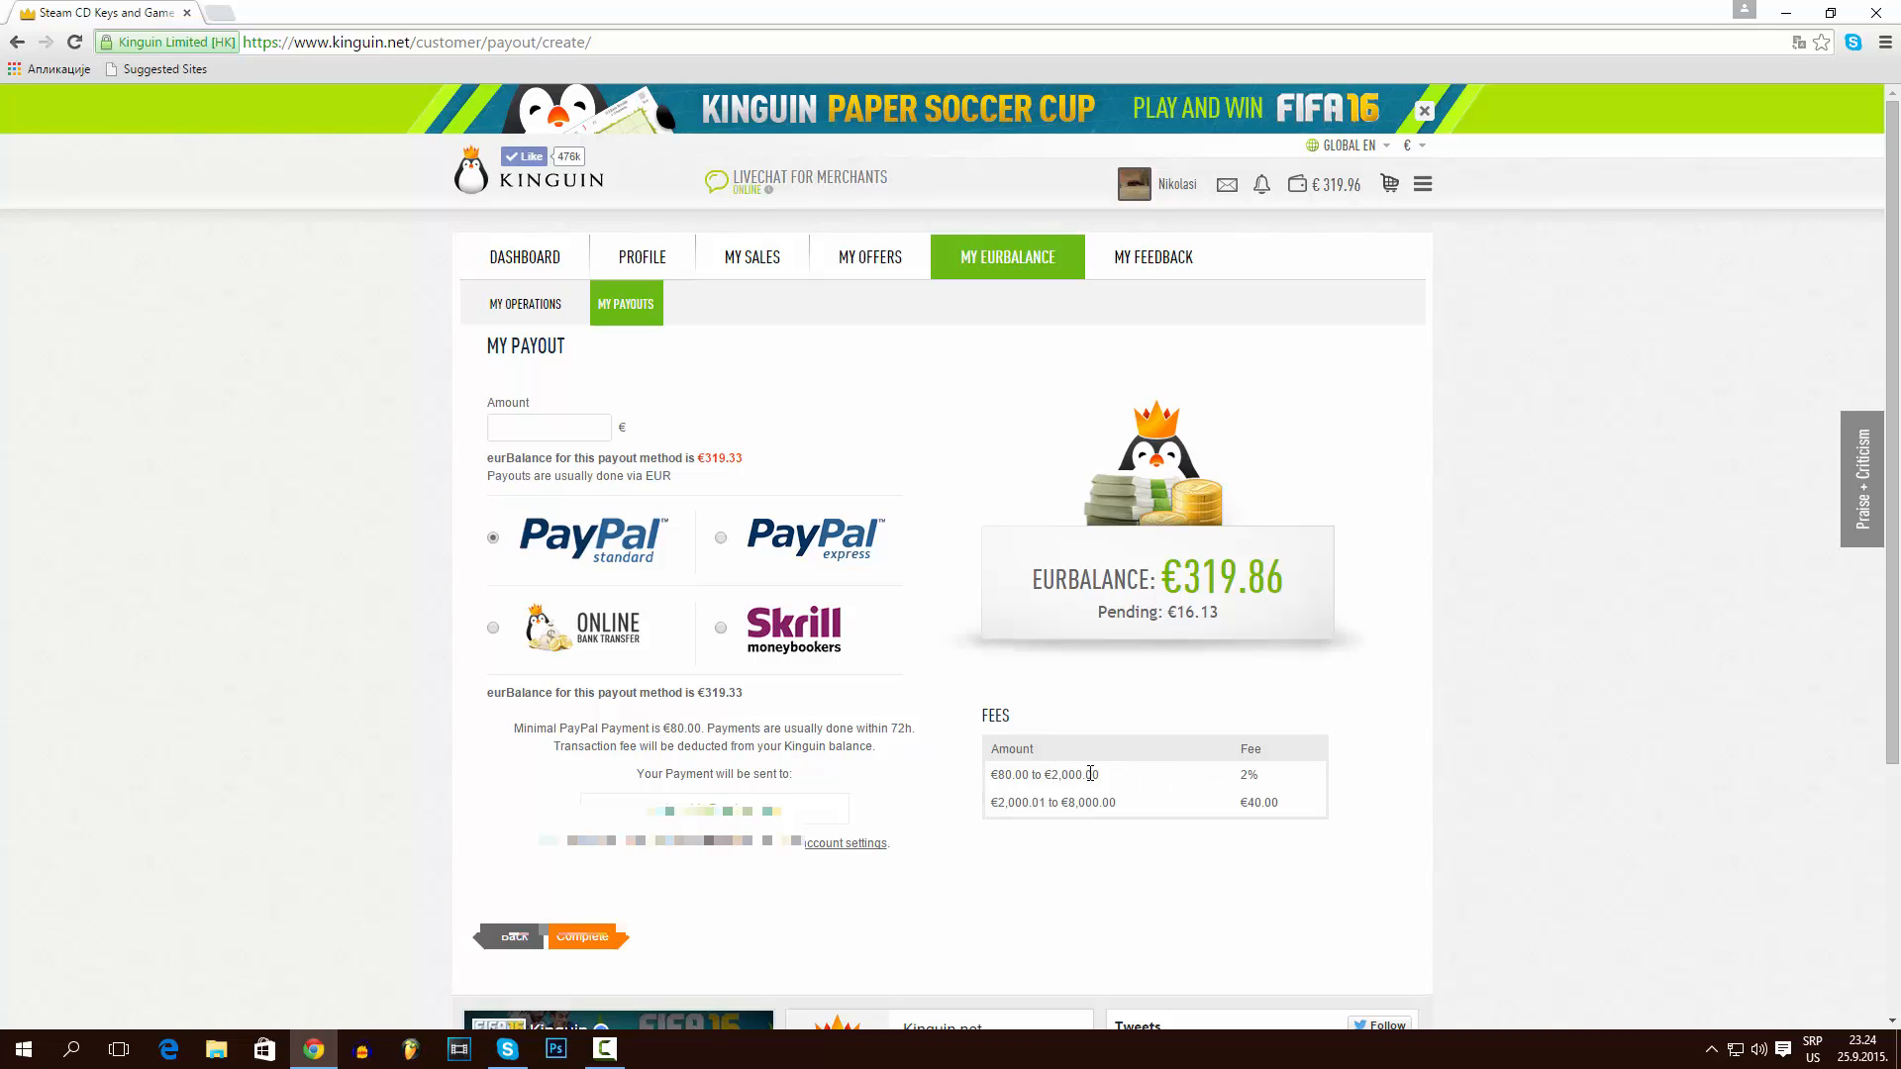
pyautogui.doubleClick(1249, 775)
pyautogui.moveTo(1282, 804); pyautogui.dragTo(1249, 810)
# Compare the fees and available balances for PayPal Express, online bank transfer and Skrill.
pyautogui.click(720, 540)
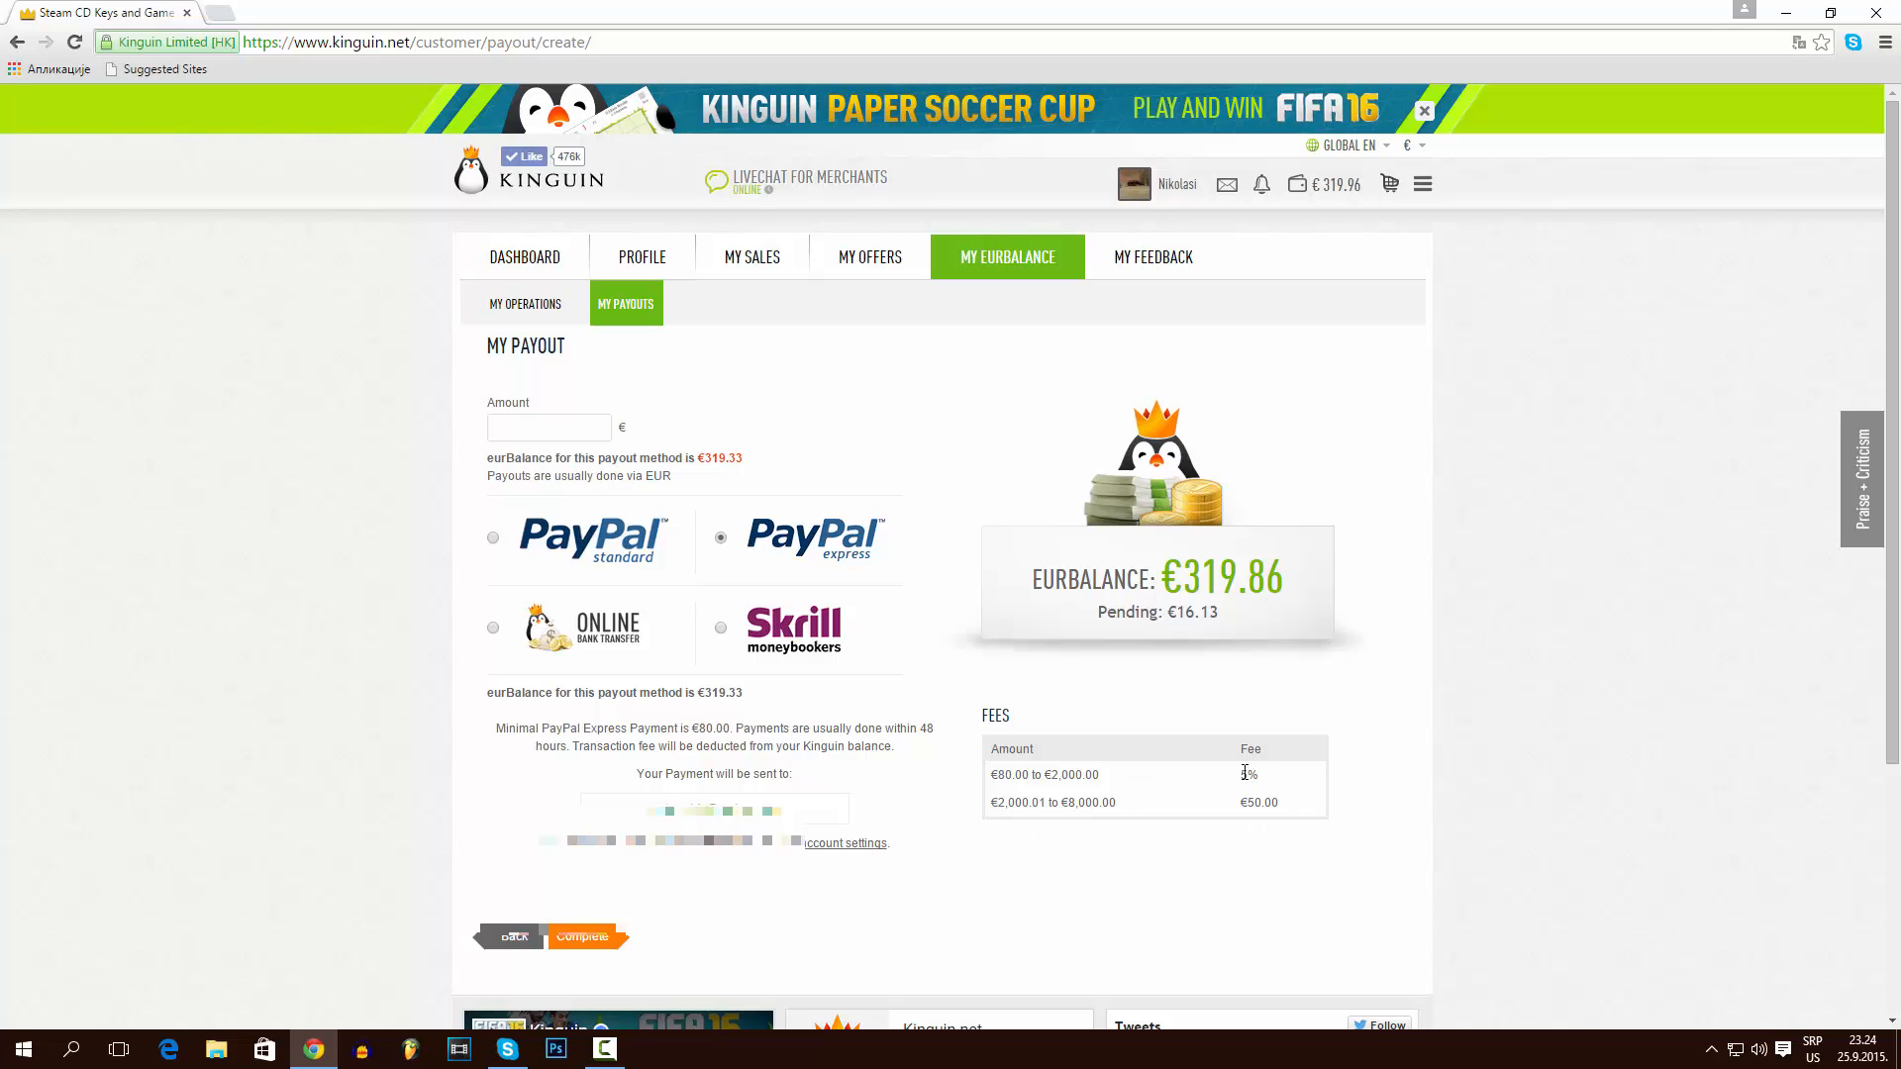
pyautogui.moveTo(1259, 776); pyautogui.dragTo(1249, 779)
pyautogui.moveTo(1277, 802)
pyautogui.mouseDown()
pyautogui.moveTo(1235, 807)
pyautogui.moveTo(1281, 806)
pyautogui.moveTo(1239, 804)
pyautogui.moveTo(1260, 804)
pyautogui.mouseUp()
pyautogui.click(501, 629)
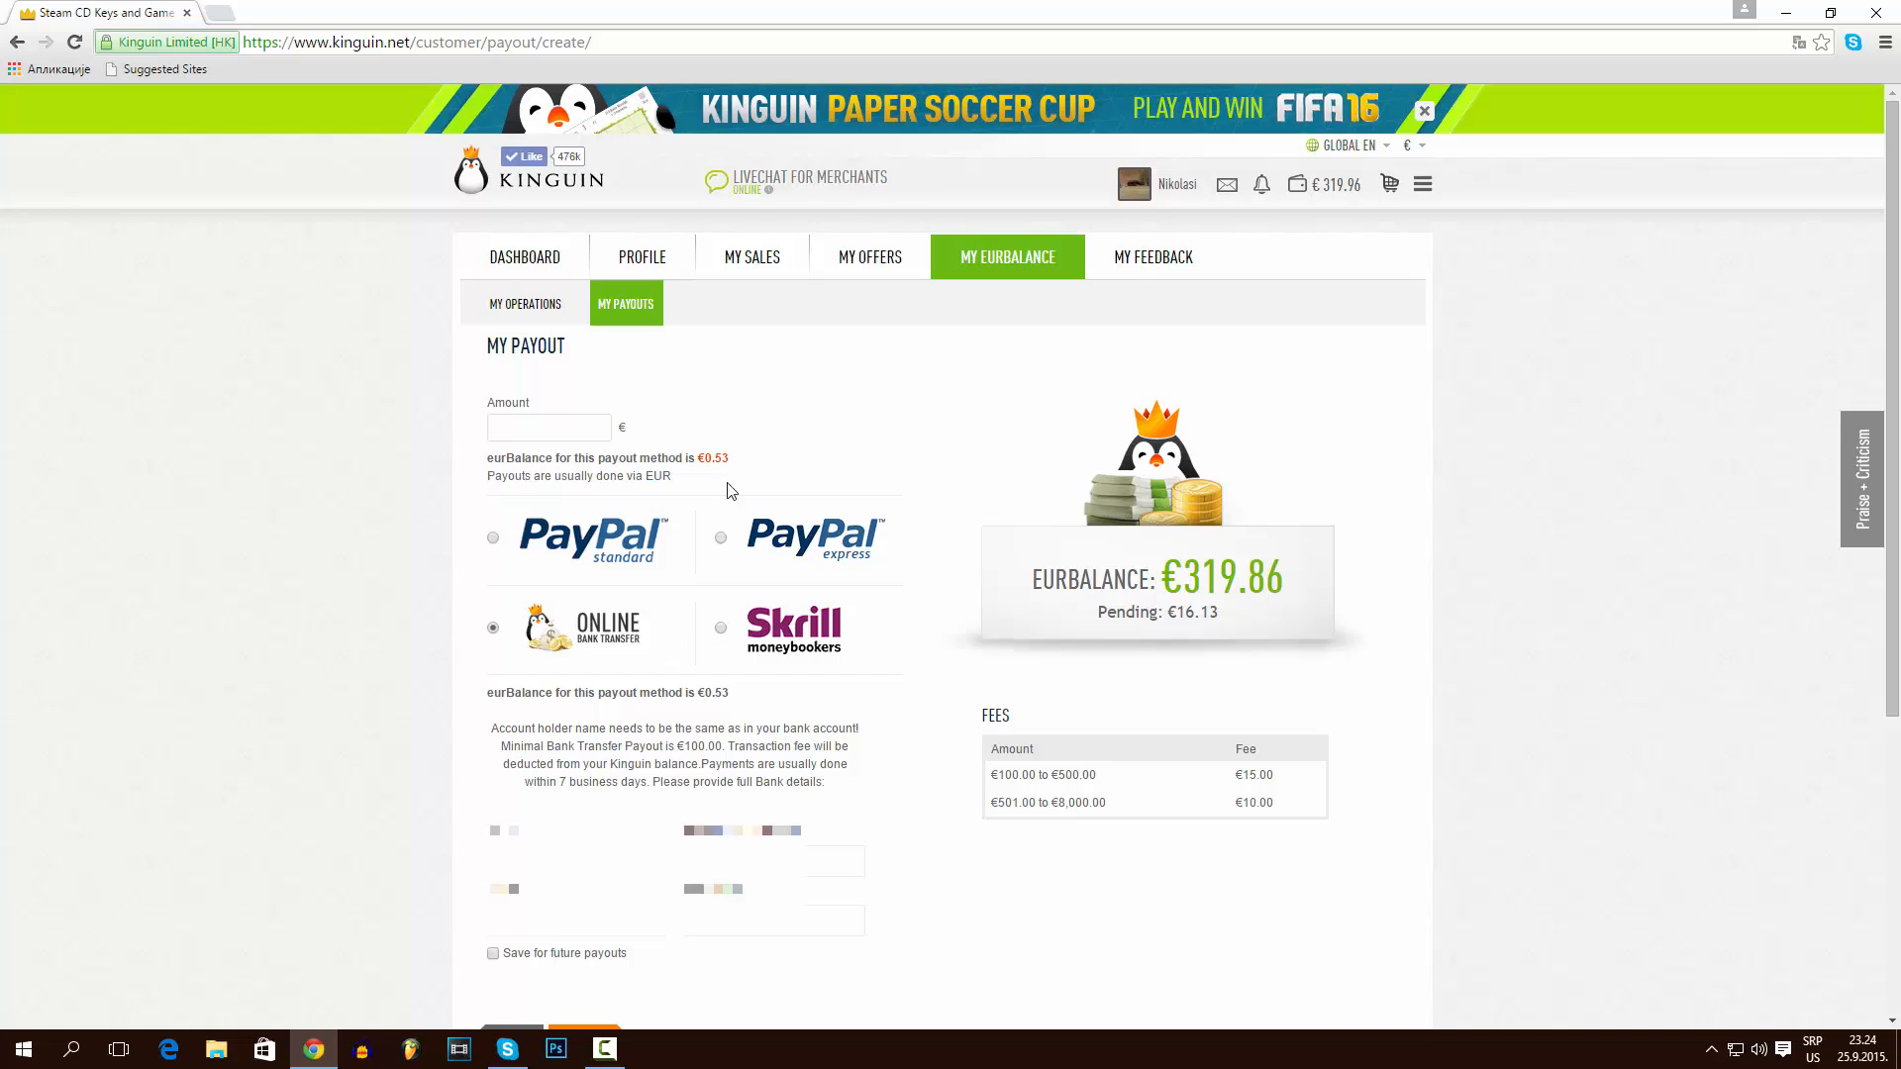
pyautogui.click(721, 630)
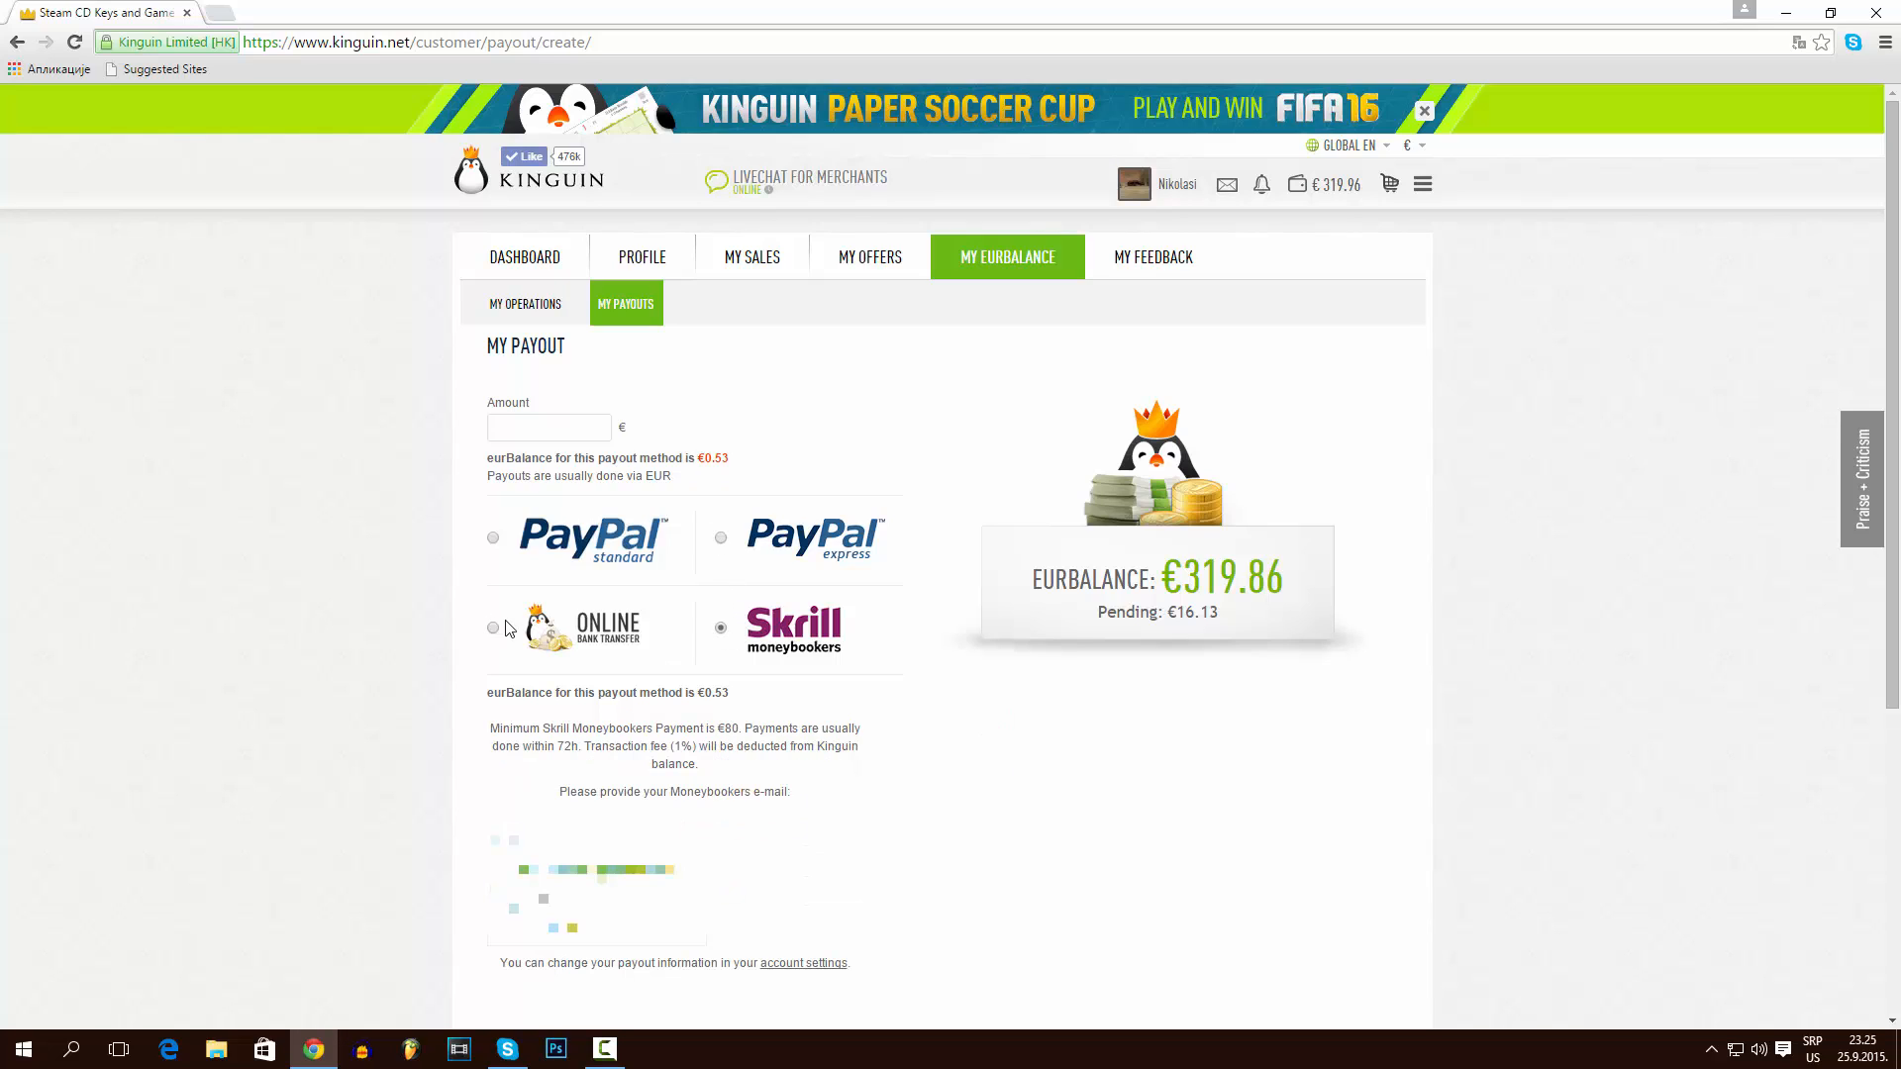
# Select PayPal Standard as the payout method and try to copy its available balance into the amount.
pyautogui.click(495, 538)
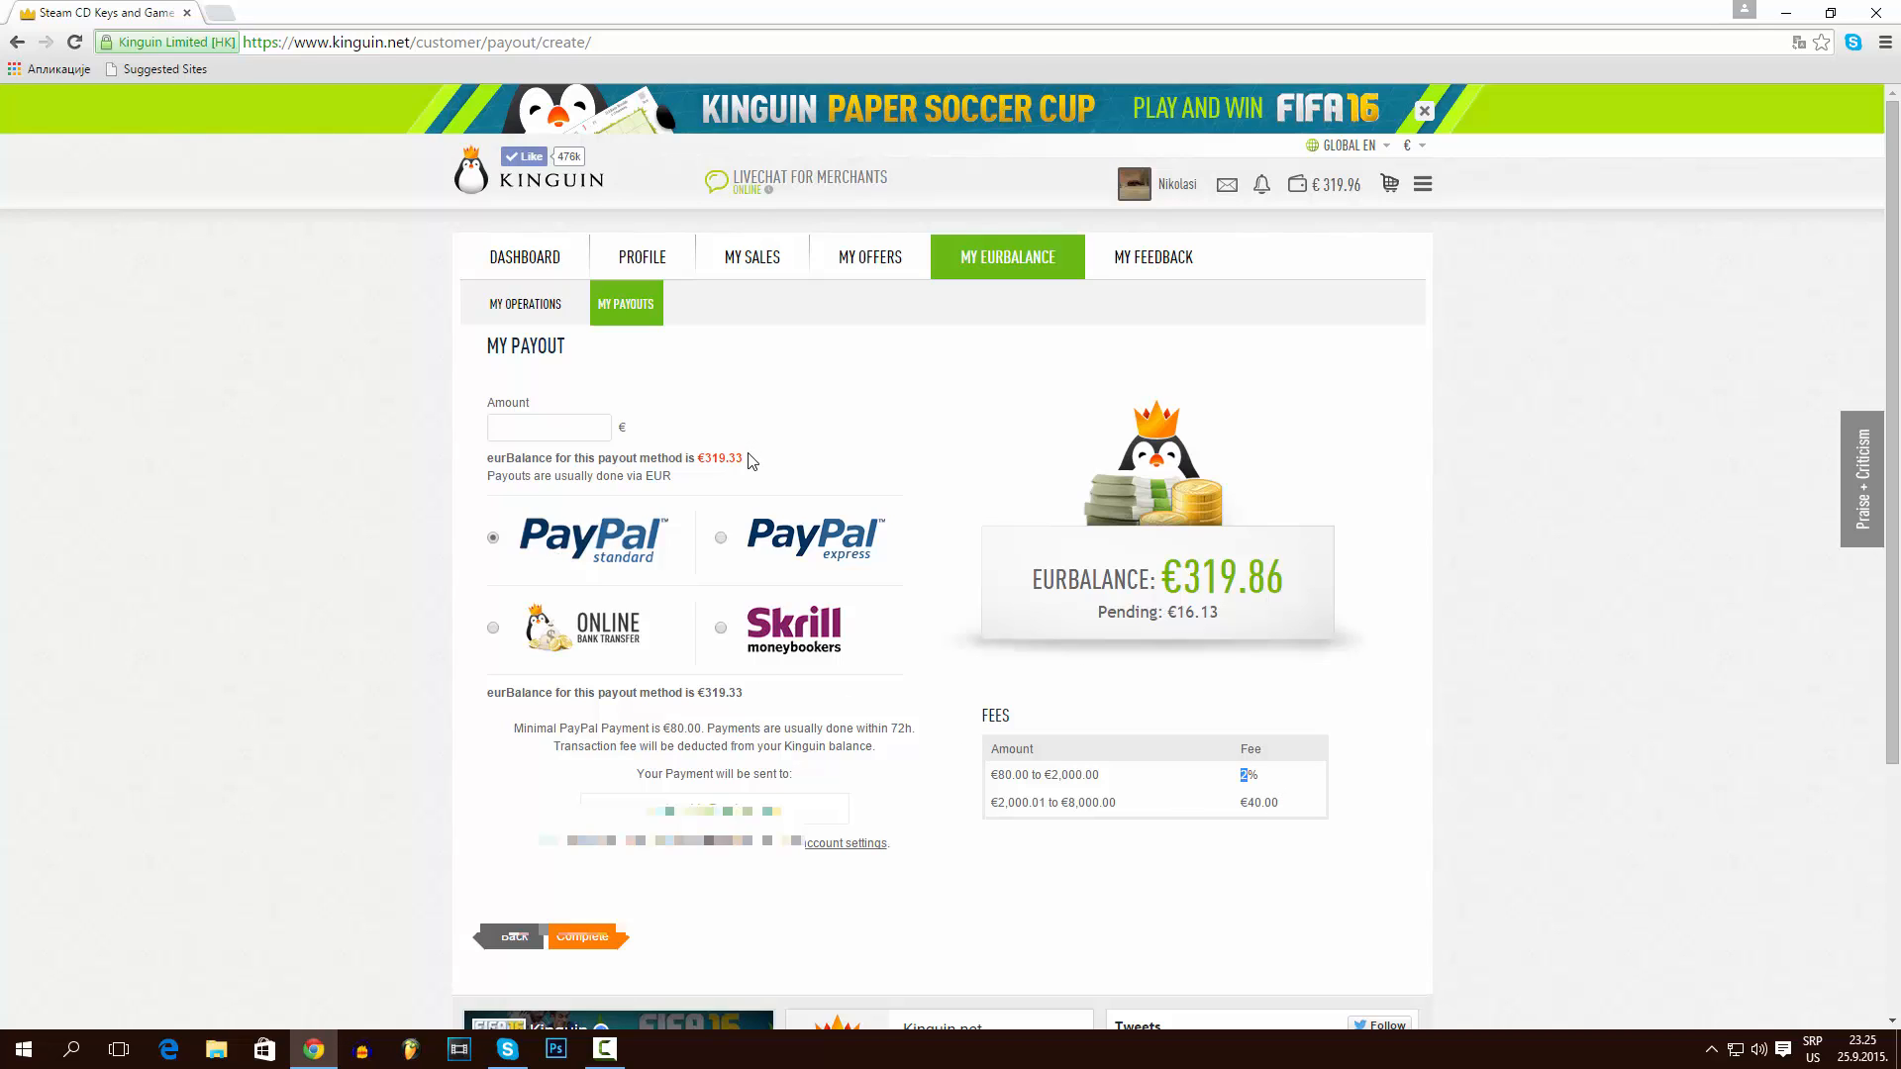
pyautogui.moveTo(751, 459); pyautogui.dragTo(711, 470)
pyautogui.rightClick(709, 467)
pyautogui.click(757, 476)
pyautogui.rightClick(545, 426)
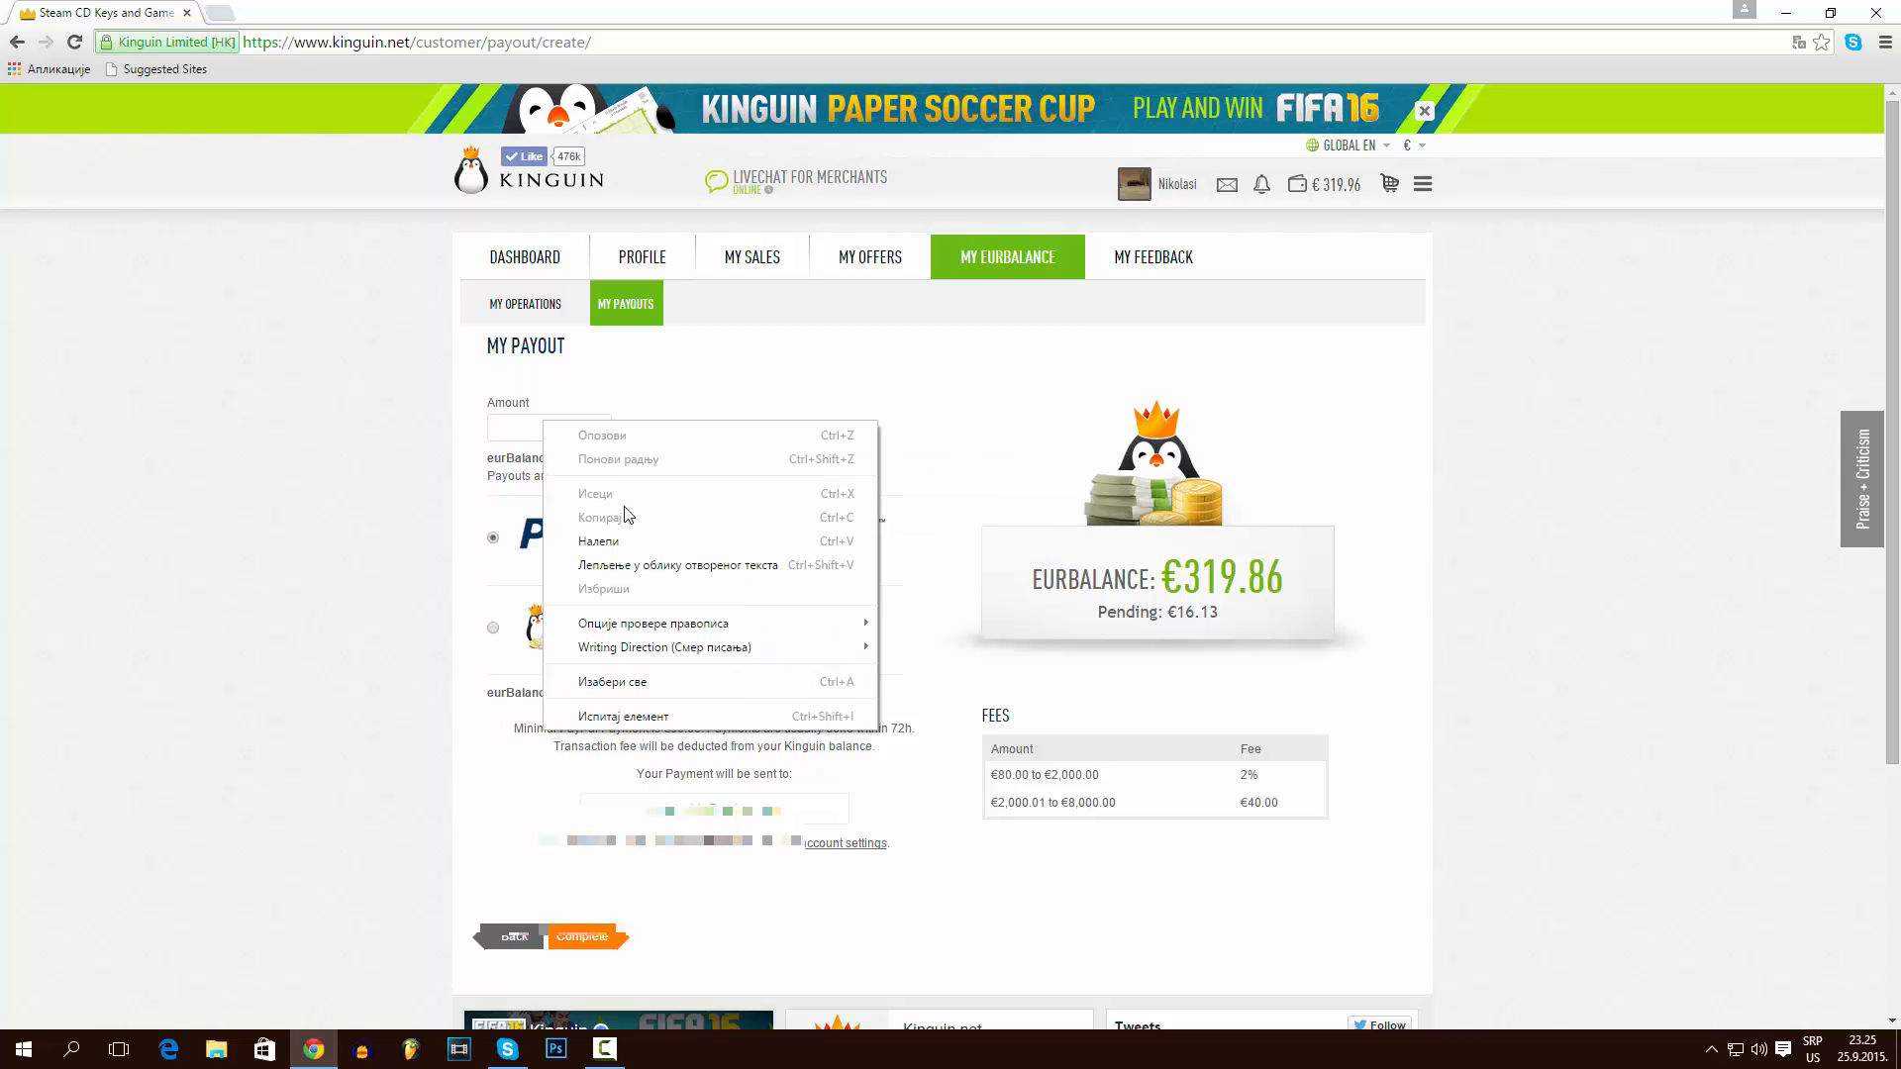
pyautogui.click(649, 541)
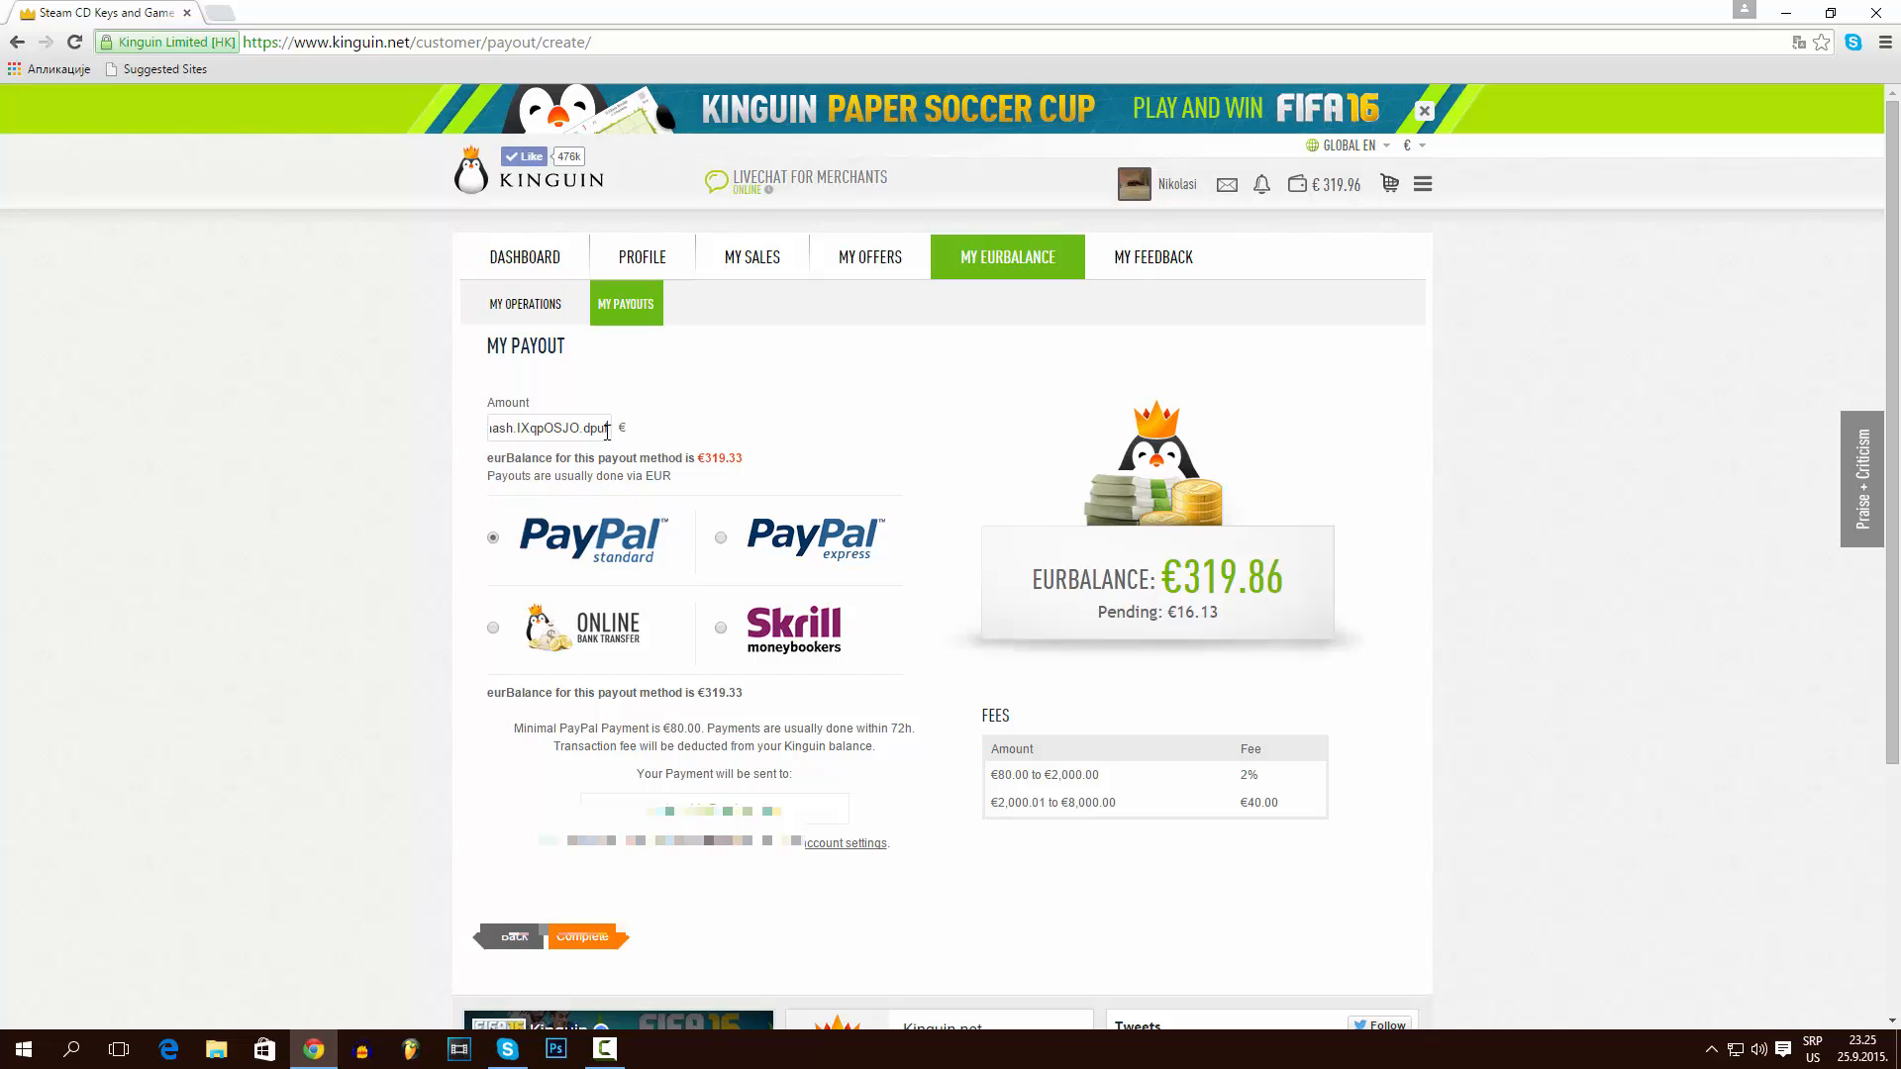
pyautogui.moveTo(607, 431); pyautogui.dragTo(431, 428)
pyautogui.press('BackSpace')
# Copy the available PayPal Standard balance into the payout amount as 319.33 and submit the request.
pyautogui.moveTo(753, 459); pyautogui.dragTo(697, 458)
pyautogui.rightClick(700, 463)
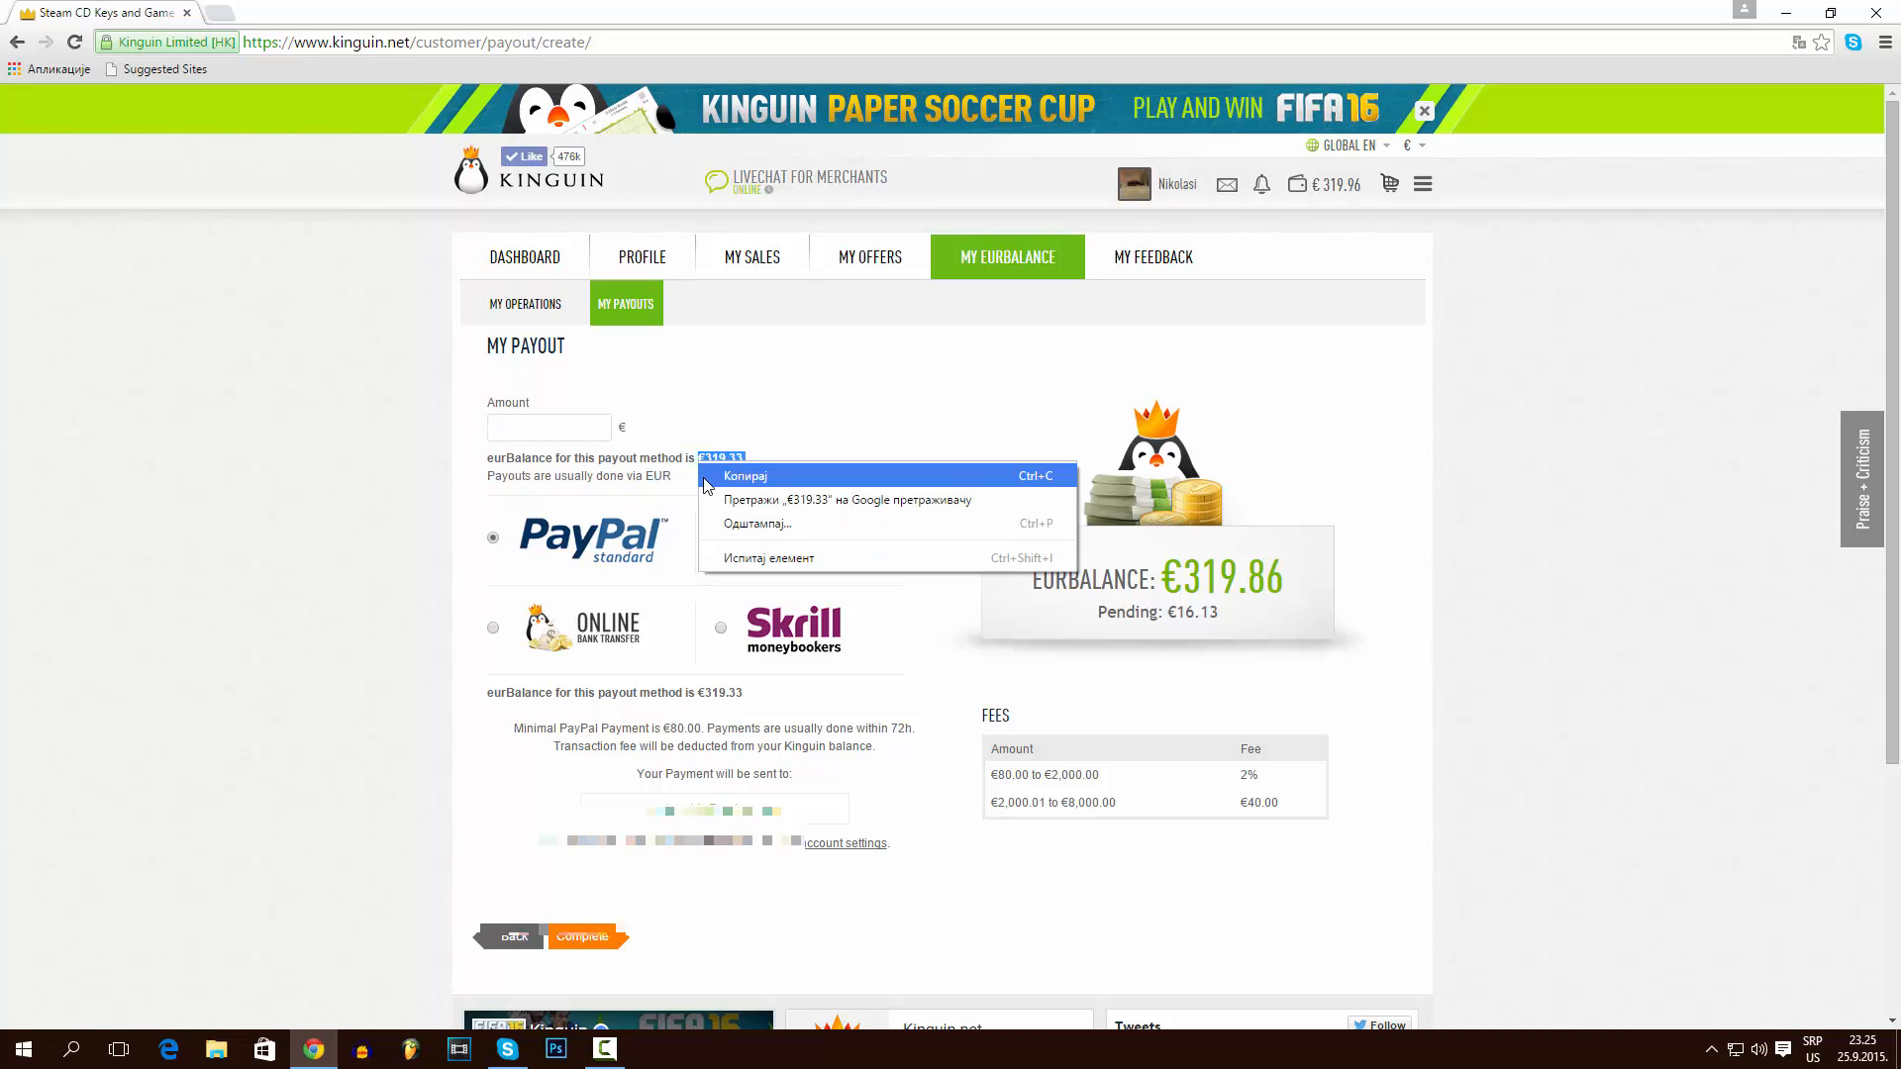
pyautogui.click(704, 477)
pyautogui.click(551, 428)
pyautogui.rightClick(552, 428)
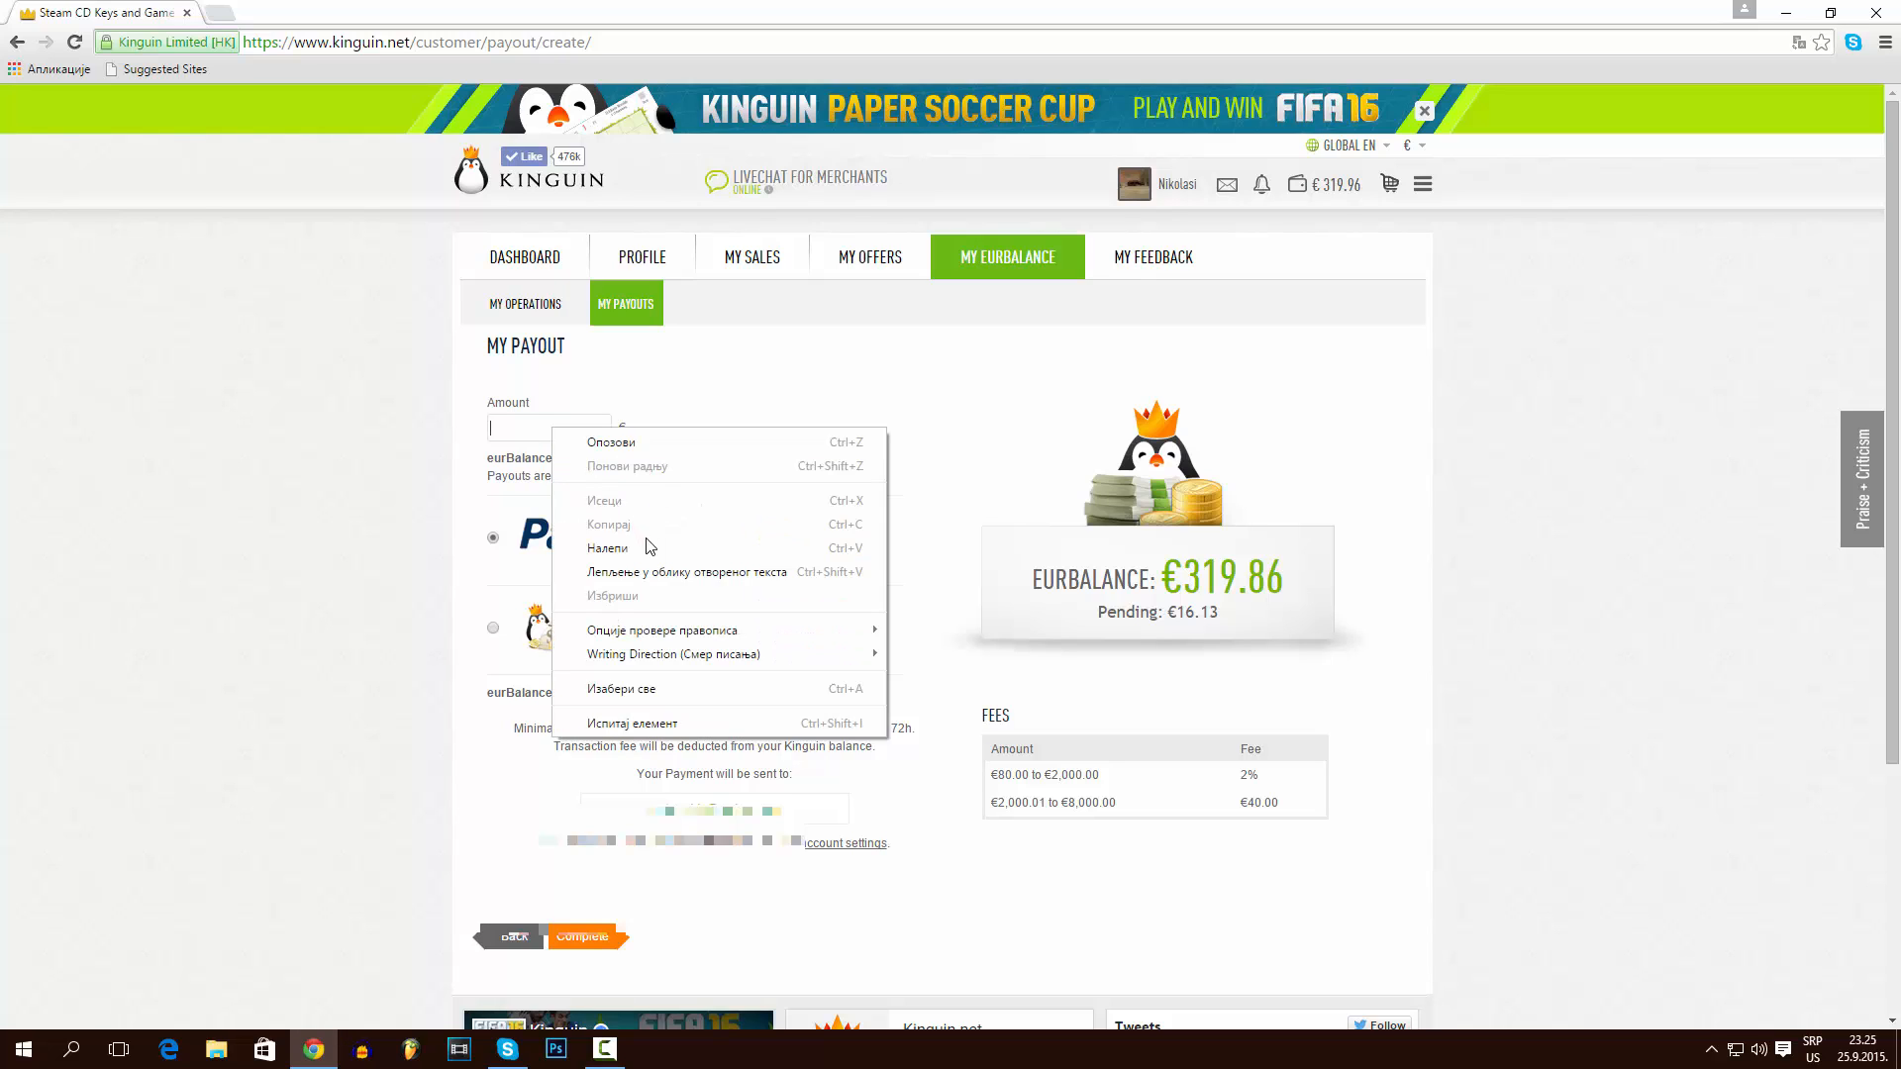
pyautogui.click(649, 547)
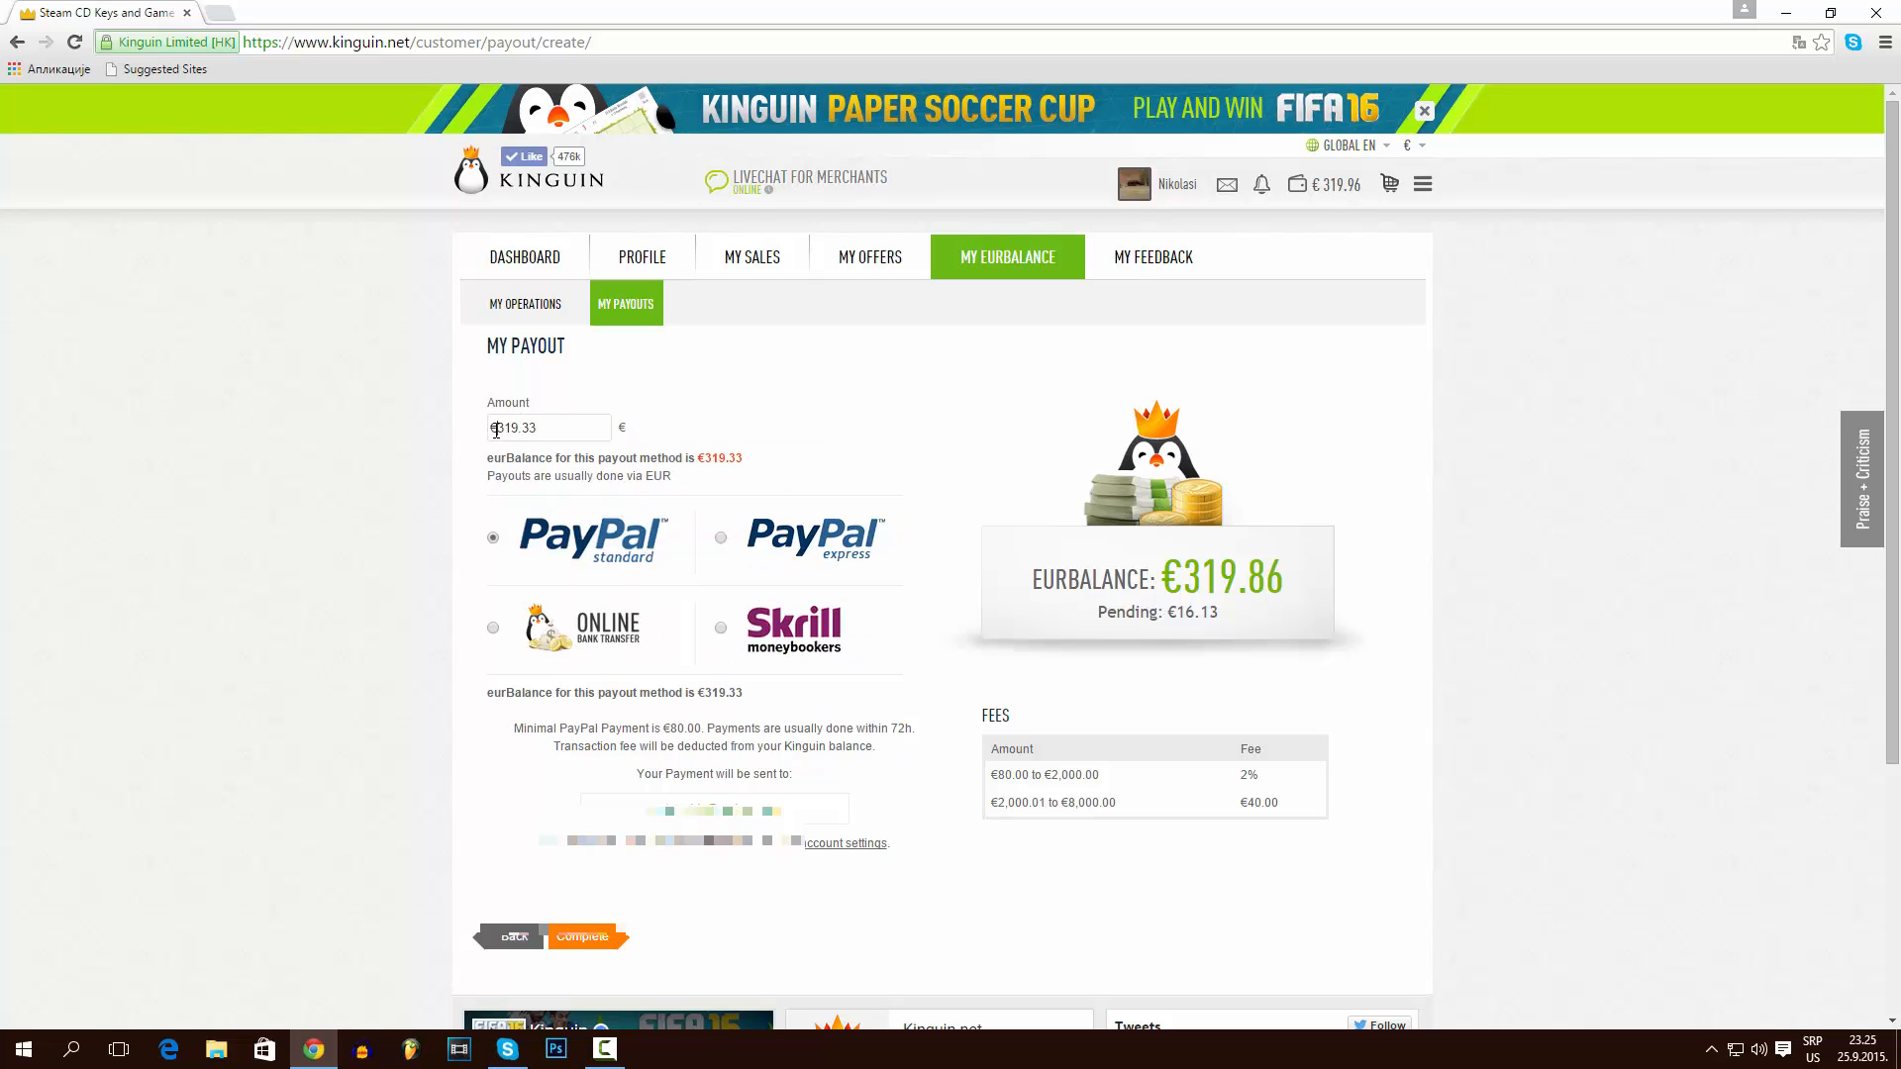
pyautogui.moveTo(496, 430); pyautogui.dragTo(476, 465)
pyautogui.press('BackSpace')
pyautogui.click(586, 948)
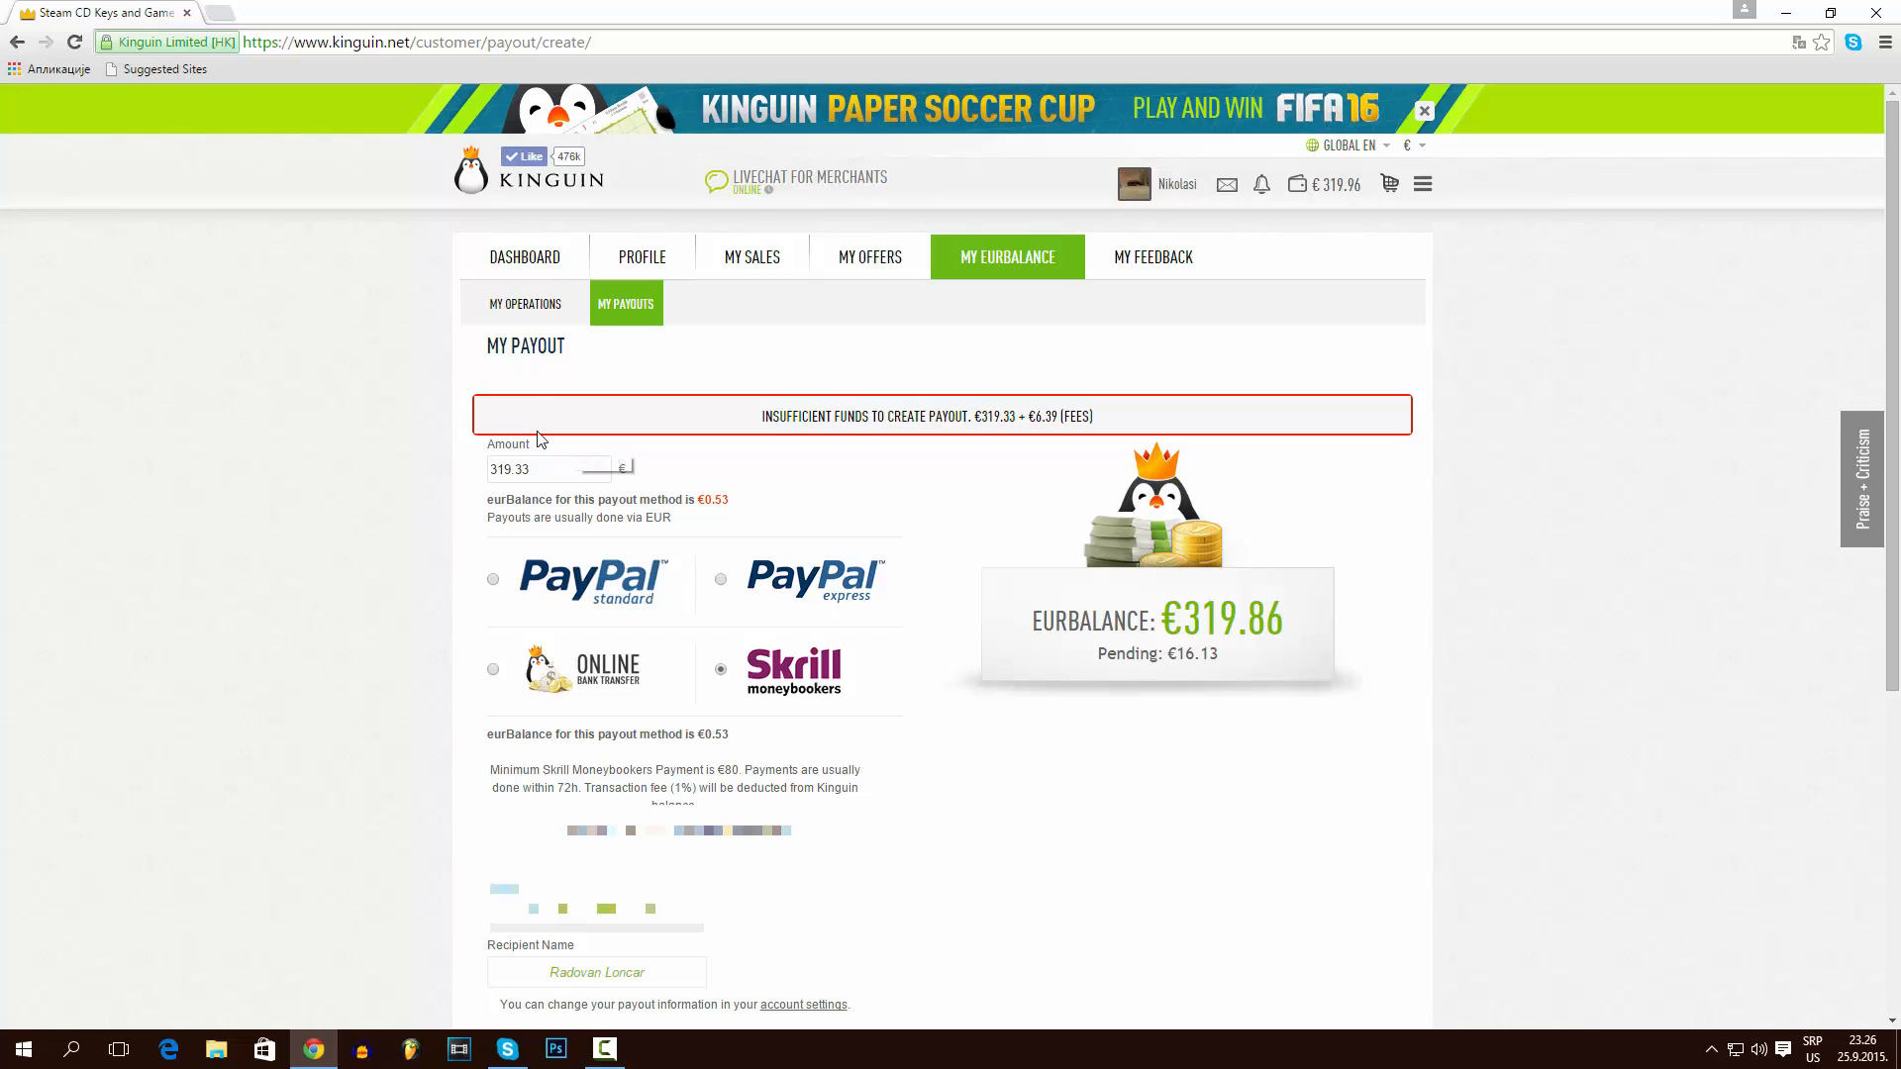
# Set the payout amount to 312.33 and try to submit the request again.
pyautogui.moveTo(531, 471); pyautogui.dragTo(516, 472)
pyautogui.click(511, 469)
pyautogui.scroll(-3, 994, 758)
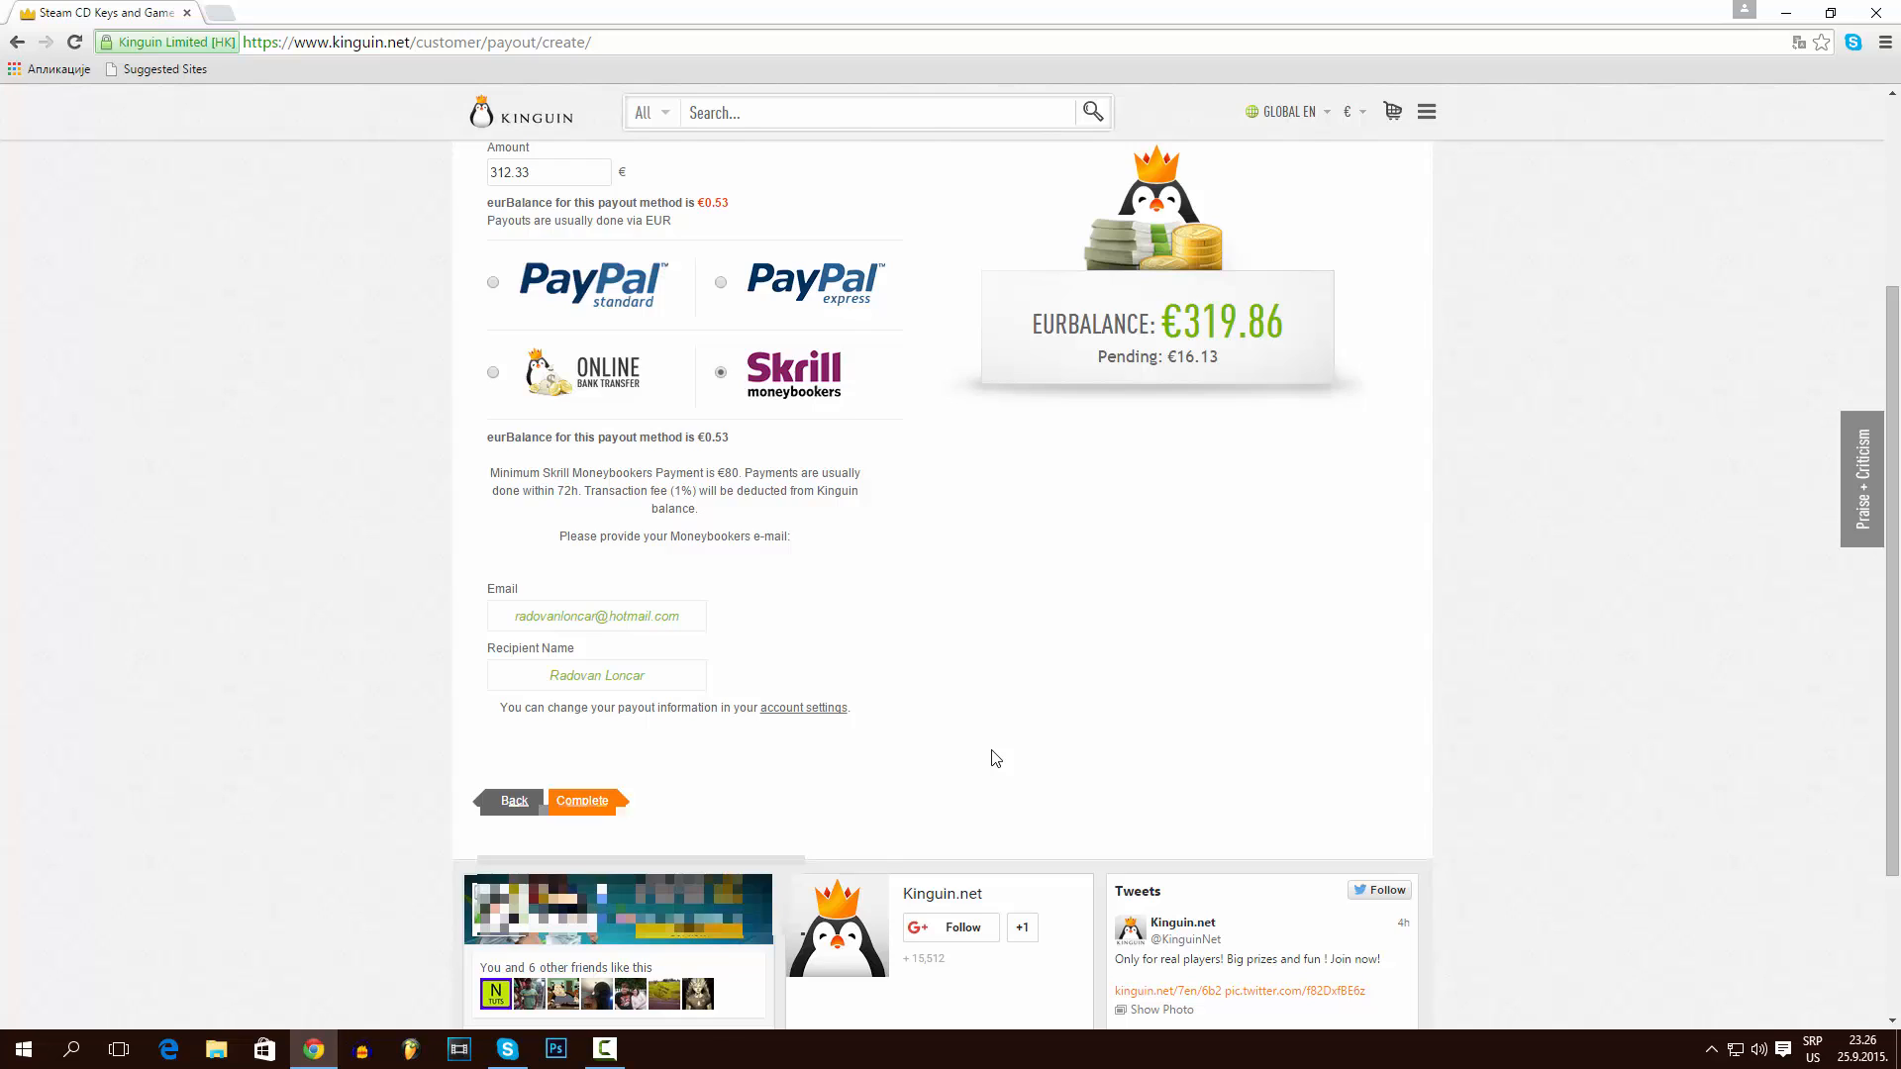
pyautogui.scroll(1, 995, 759)
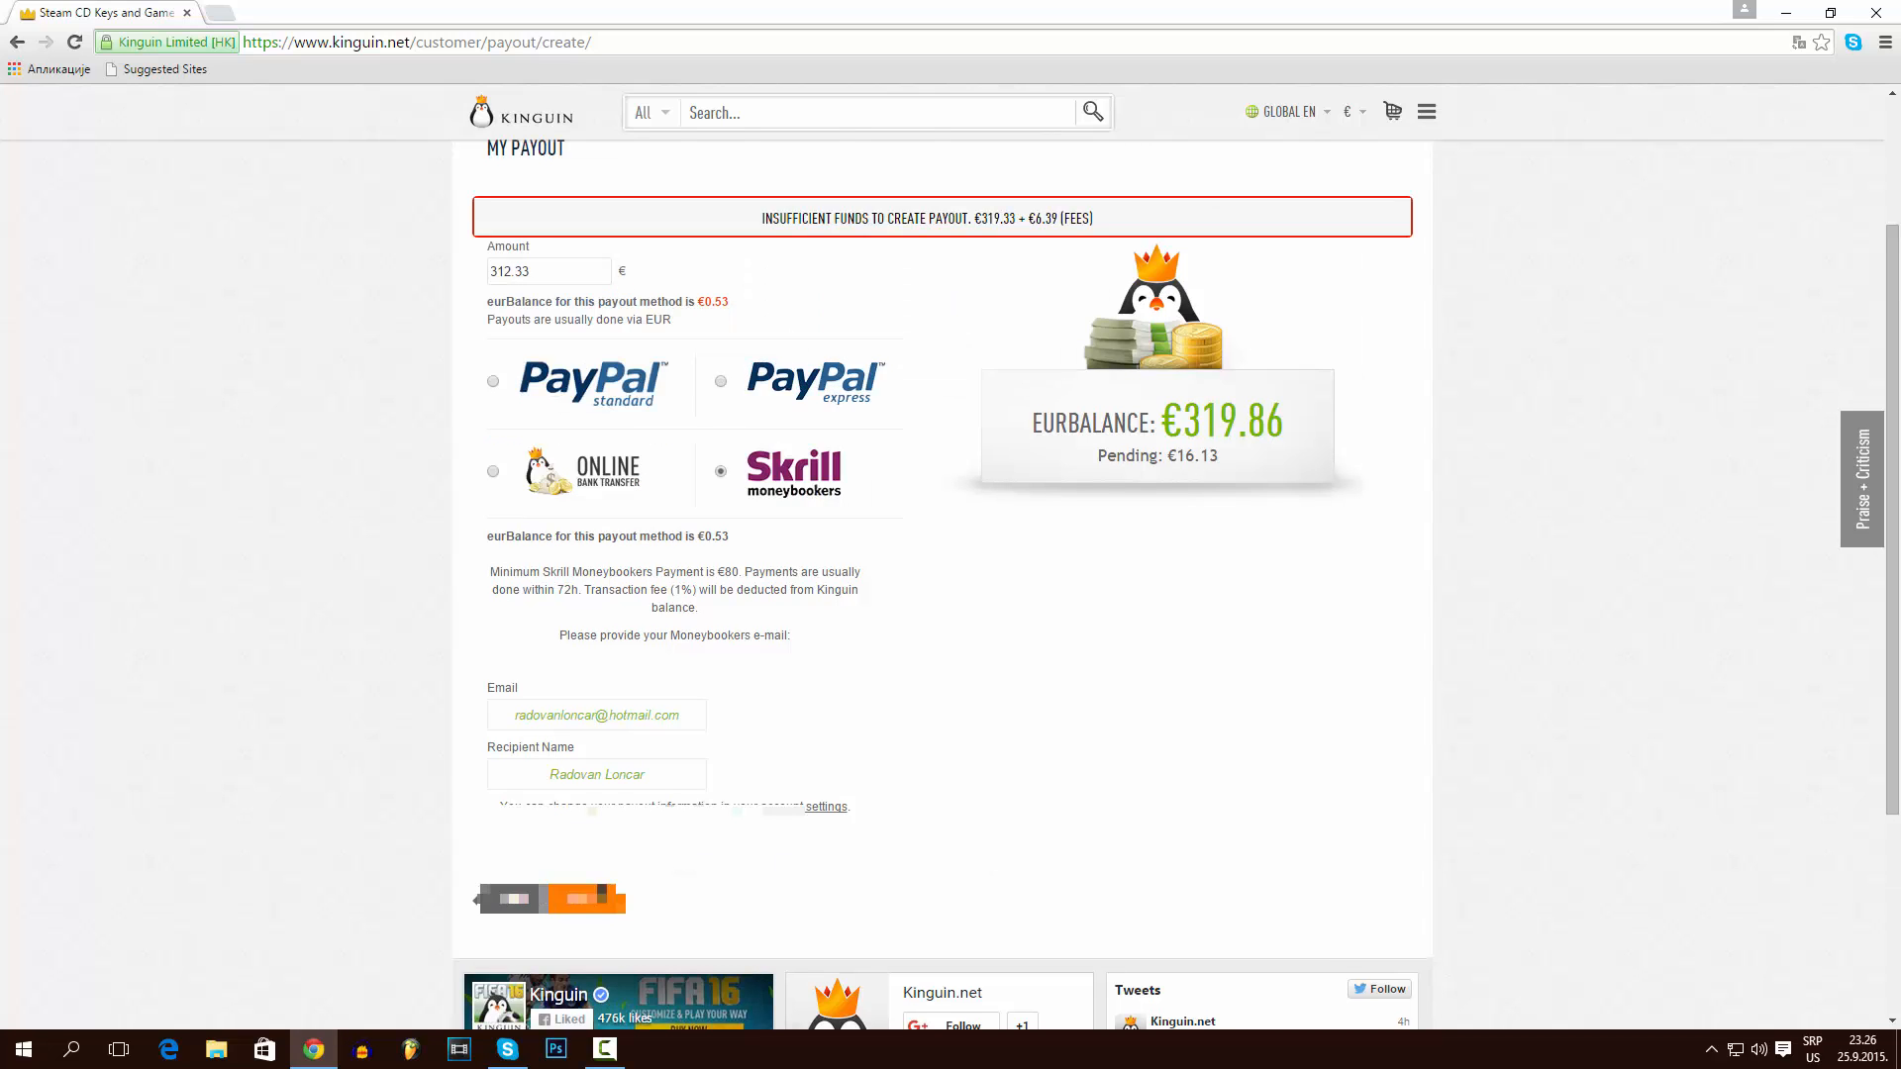
pyautogui.click(602, 897)
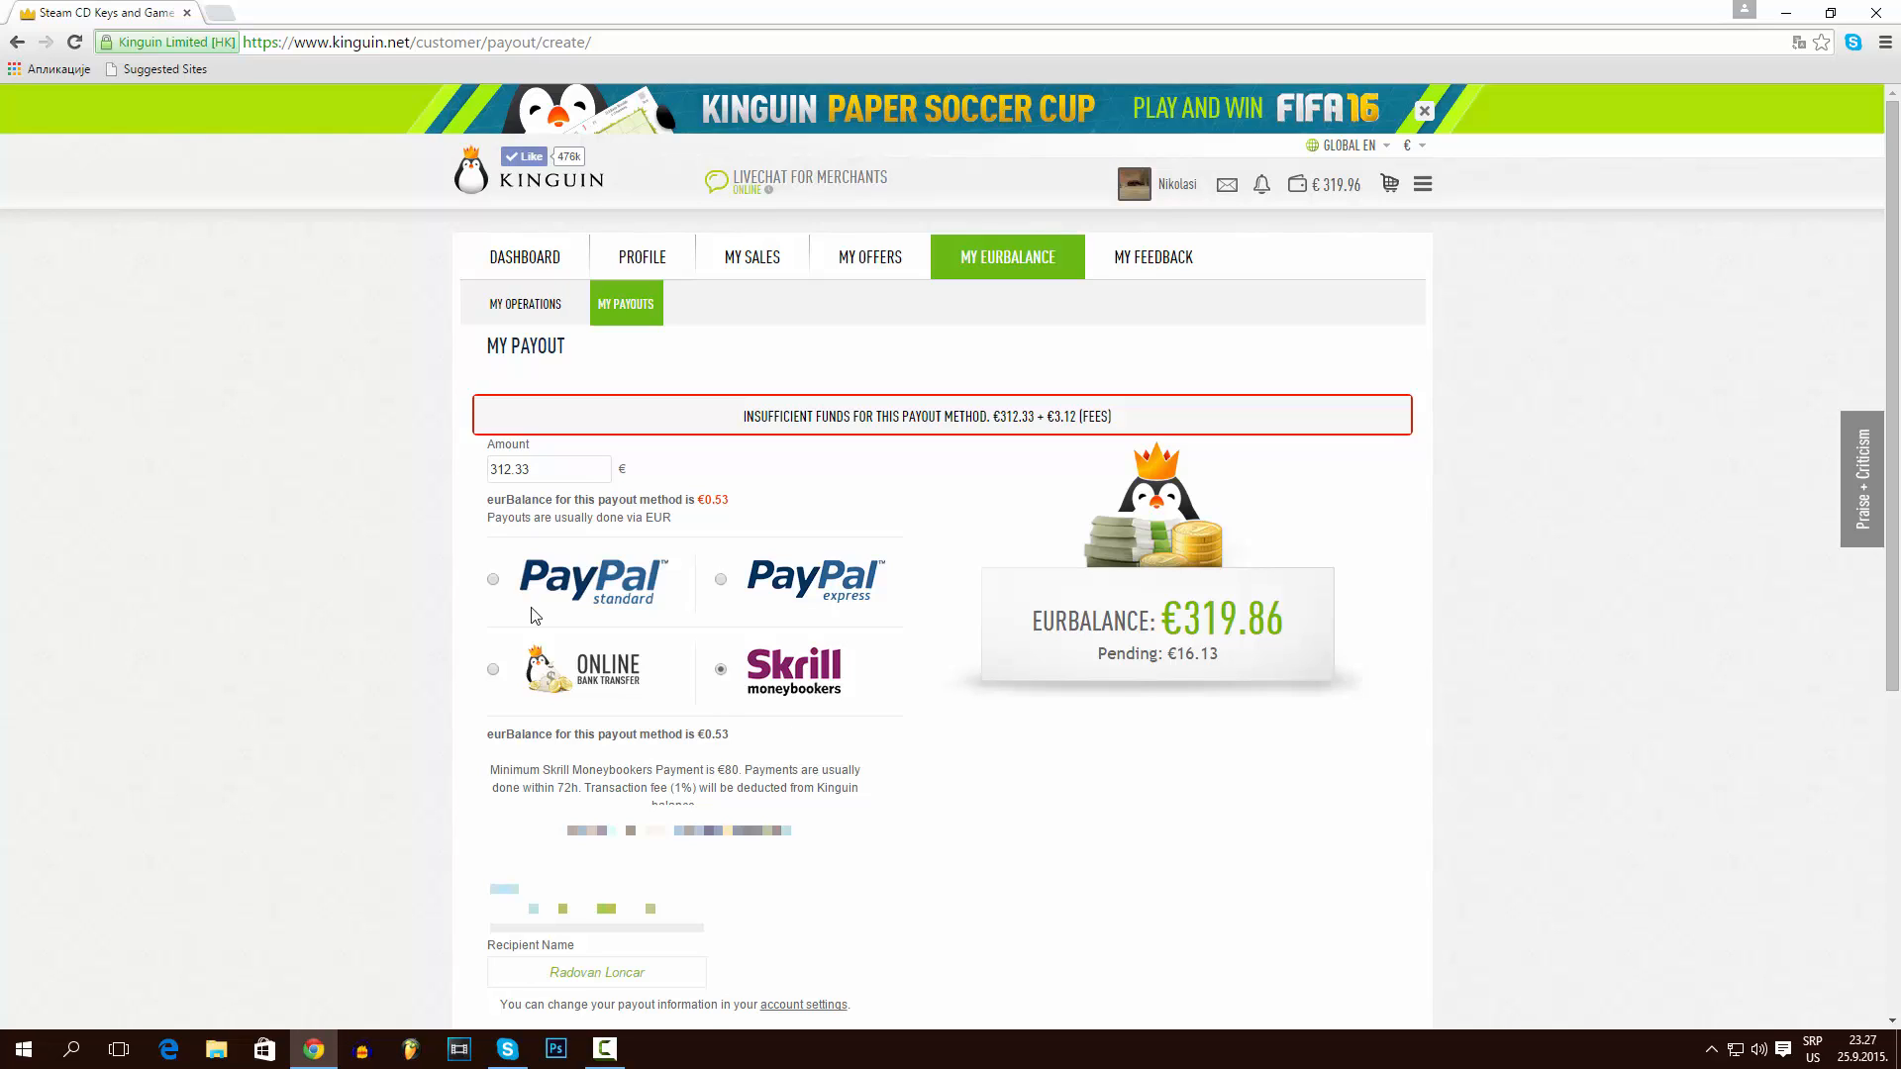
# Change the payout method to PayPal Standard, complete the 312.33 request and check the account balance.
pyautogui.click(493, 581)
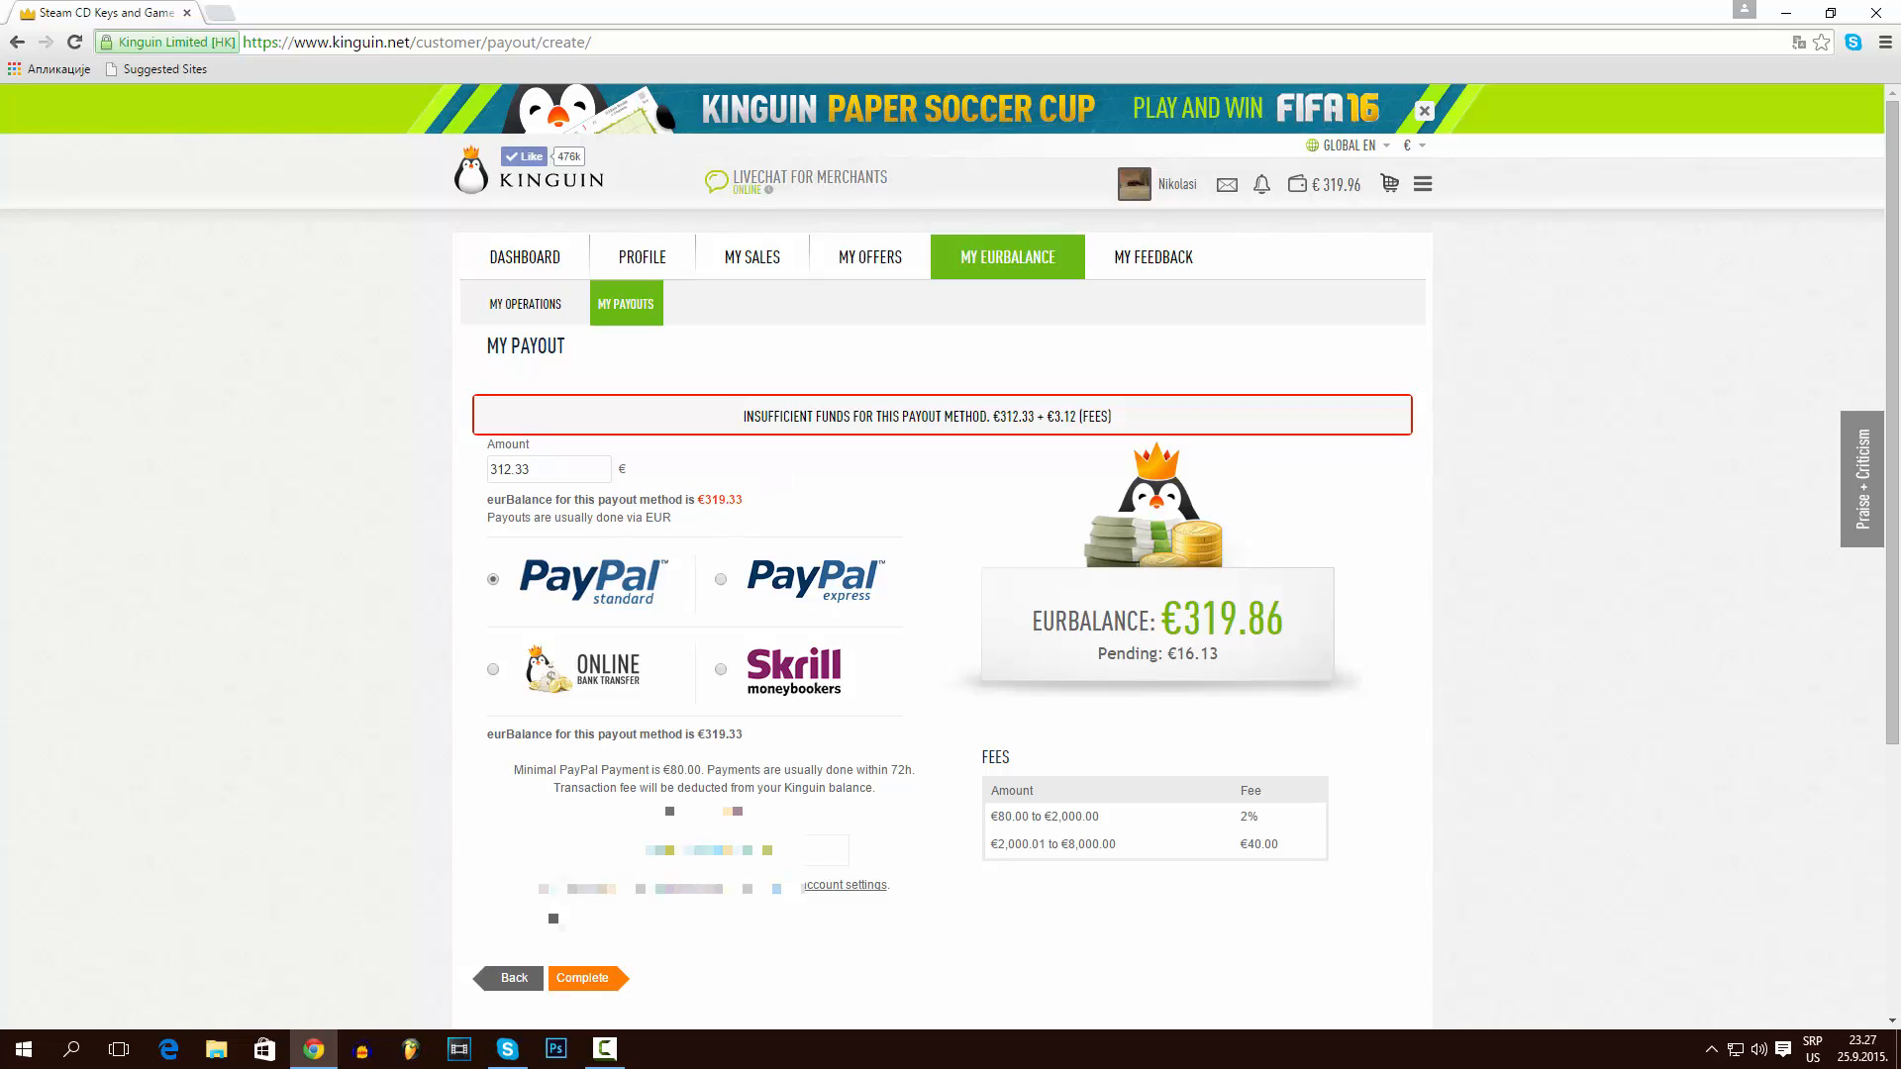
pyautogui.click(589, 982)
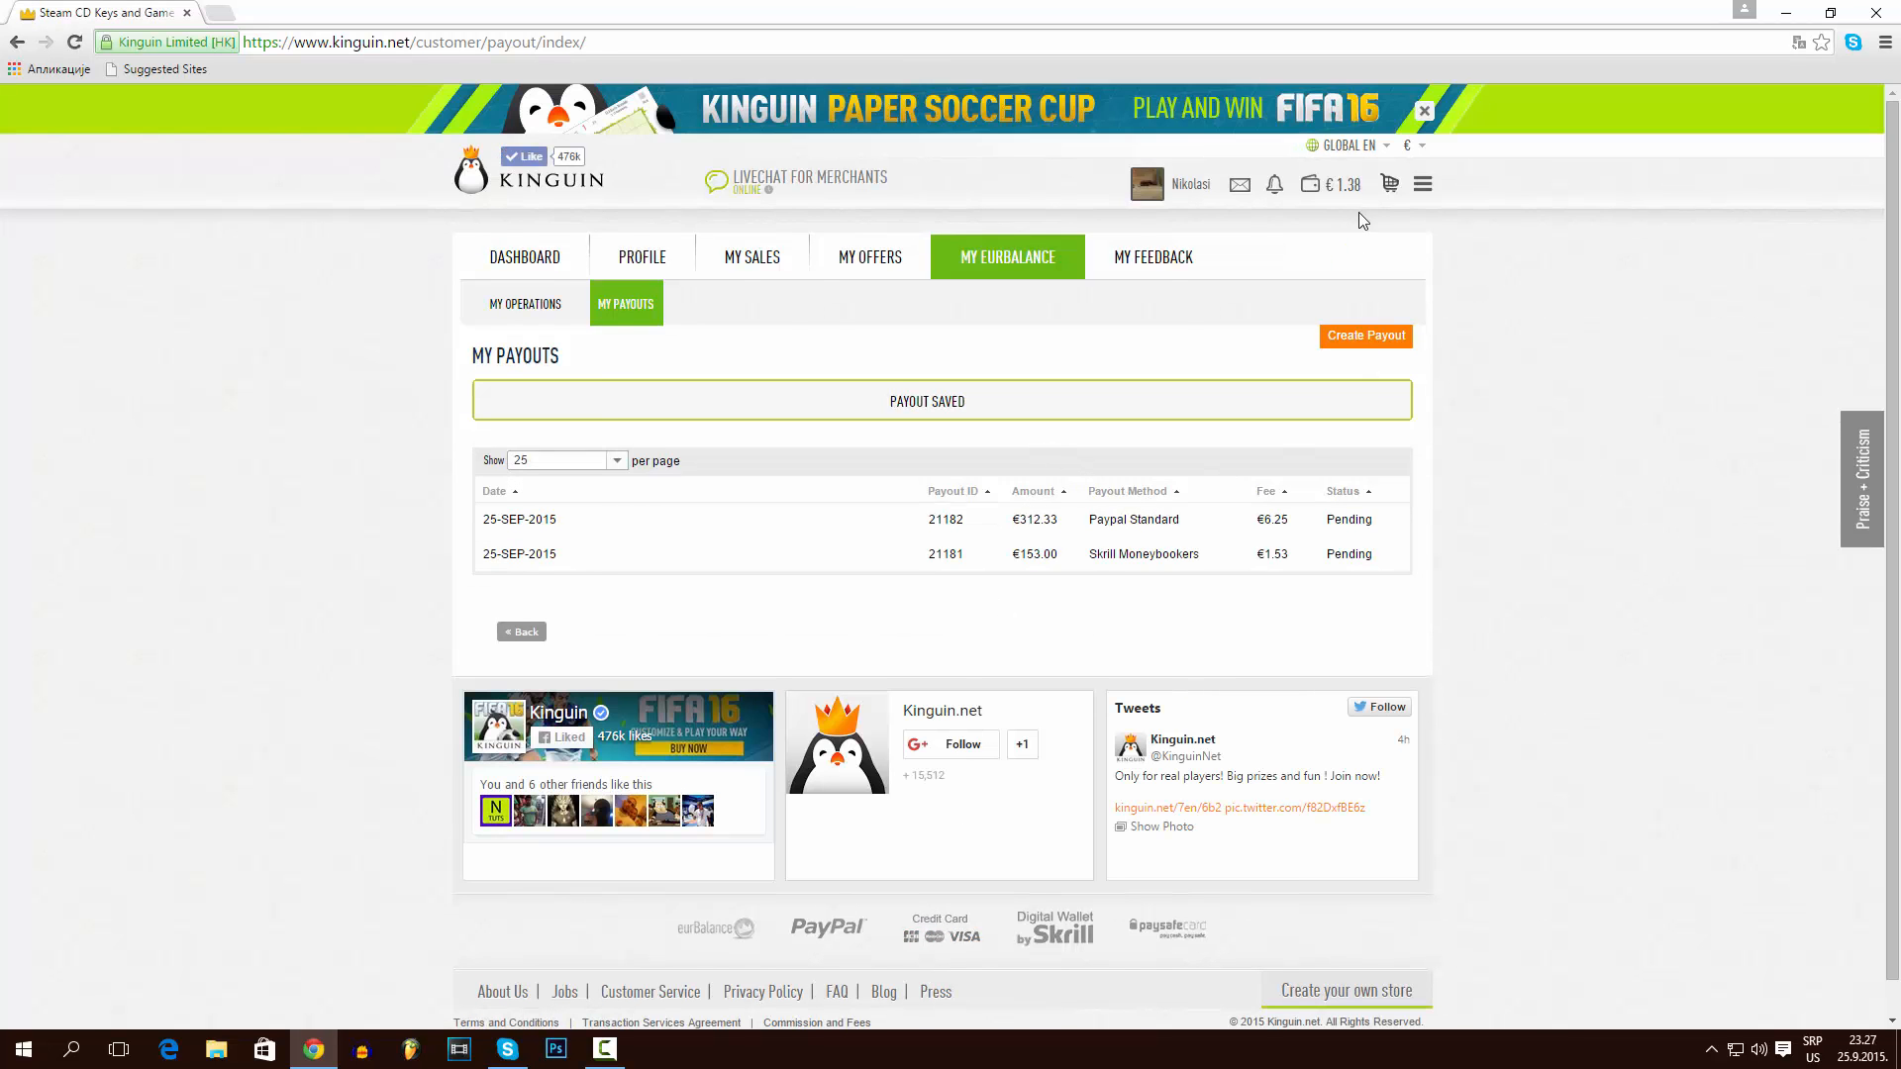
pyautogui.moveTo(1356, 198)
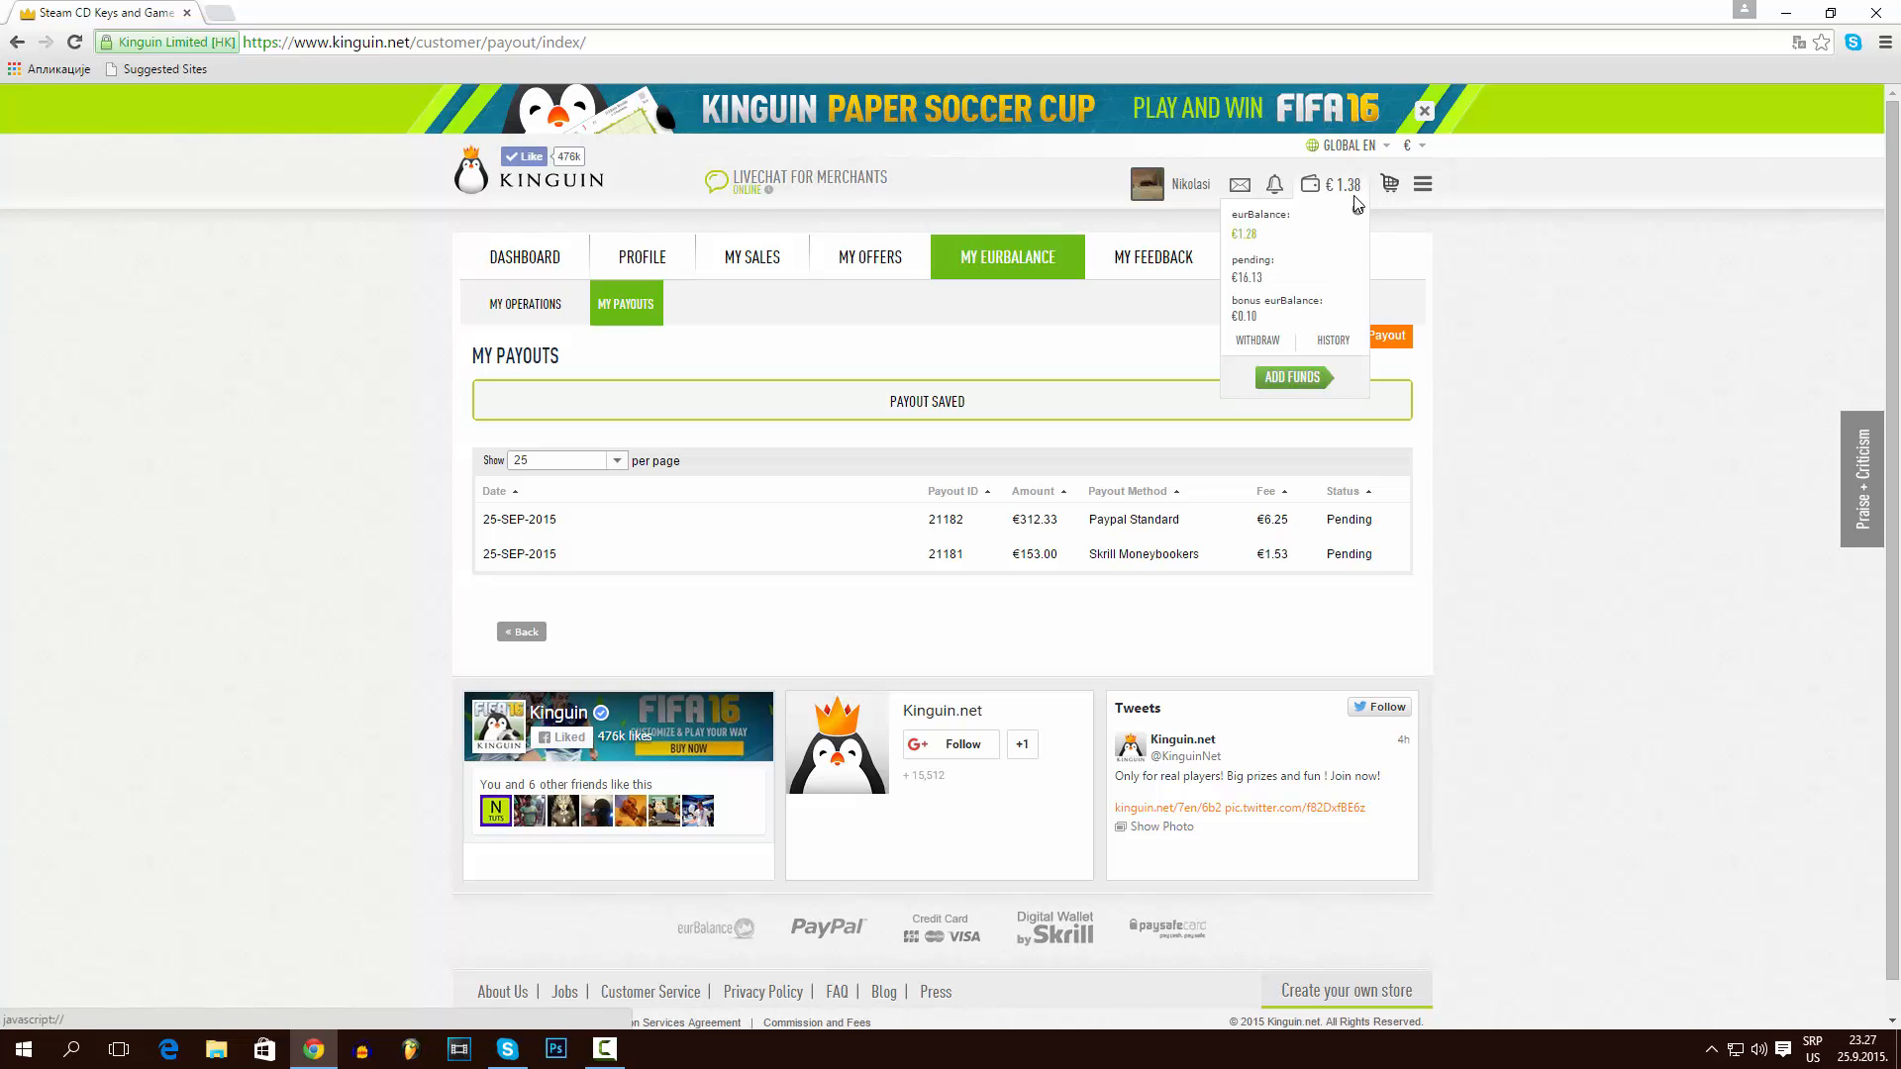